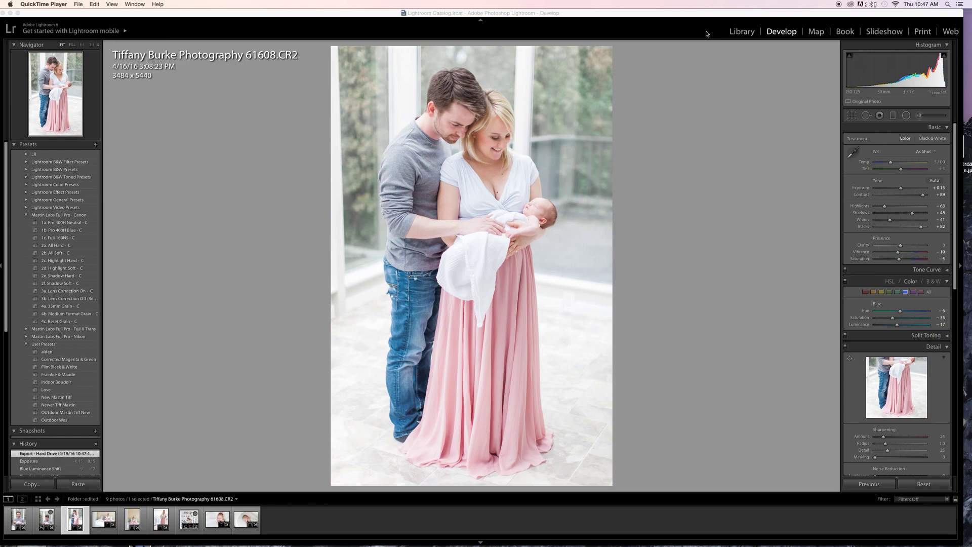
Look through the Library, Map and Book modules, and open the Print module, closing the introductory tip
left_click_drag(479, 13, 471, 13)
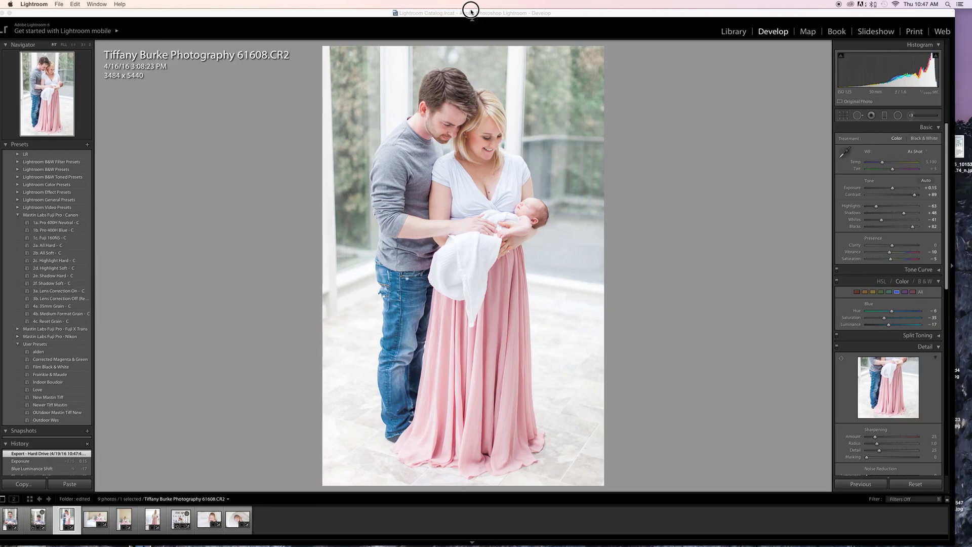
left_click(737, 32)
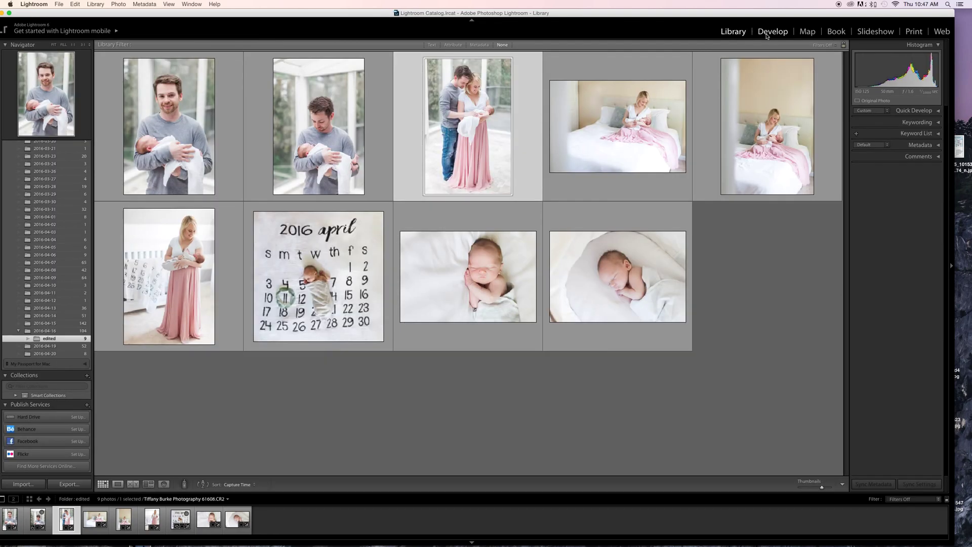
left_click(768, 35)
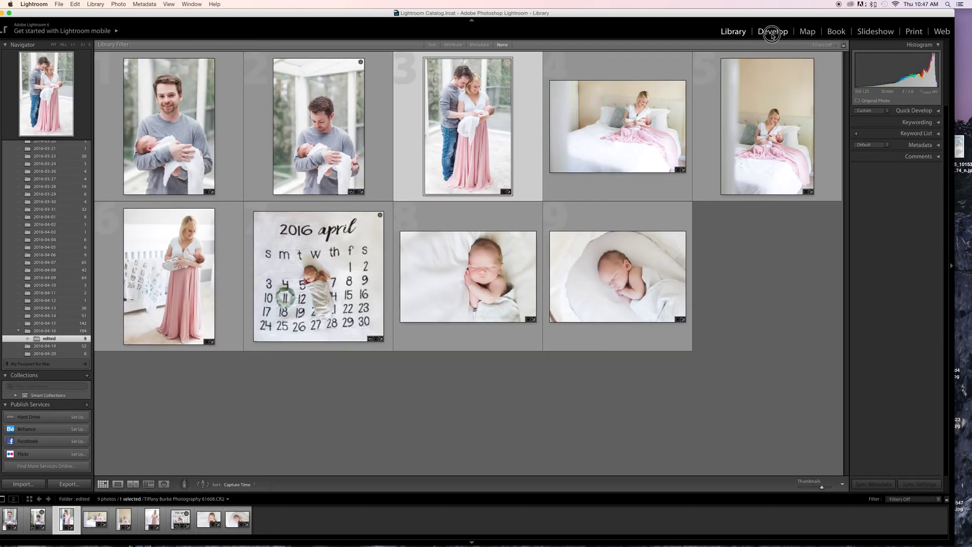
left_click(810, 35)
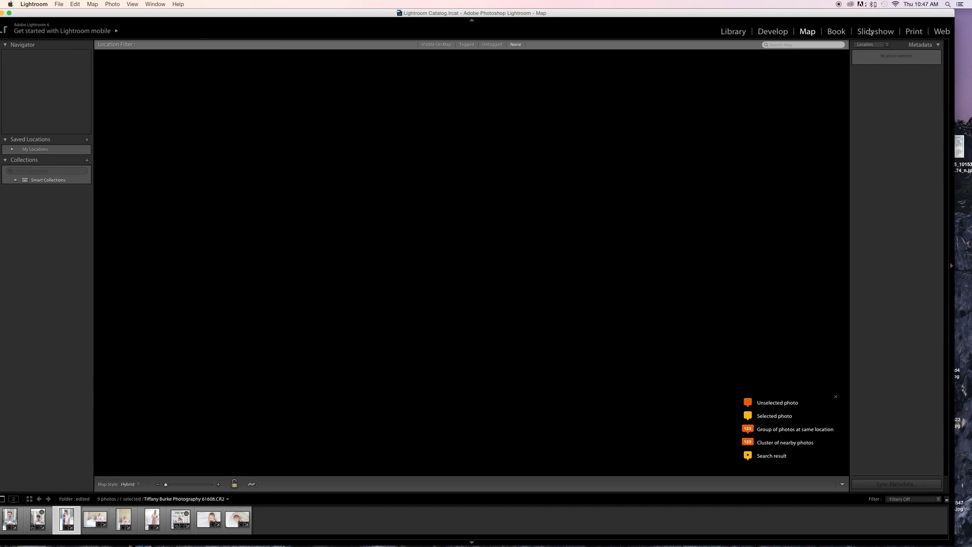
left_click(835, 32)
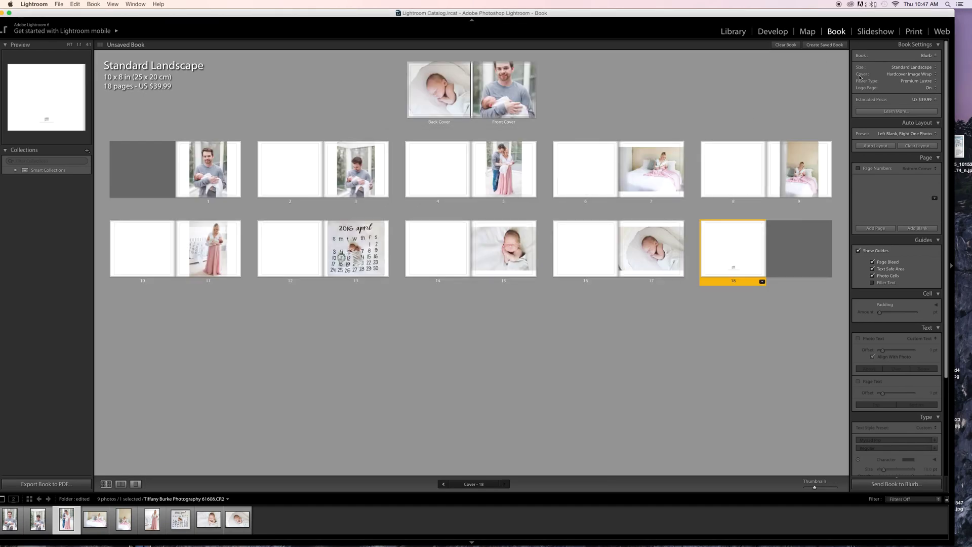
left_click(912, 32)
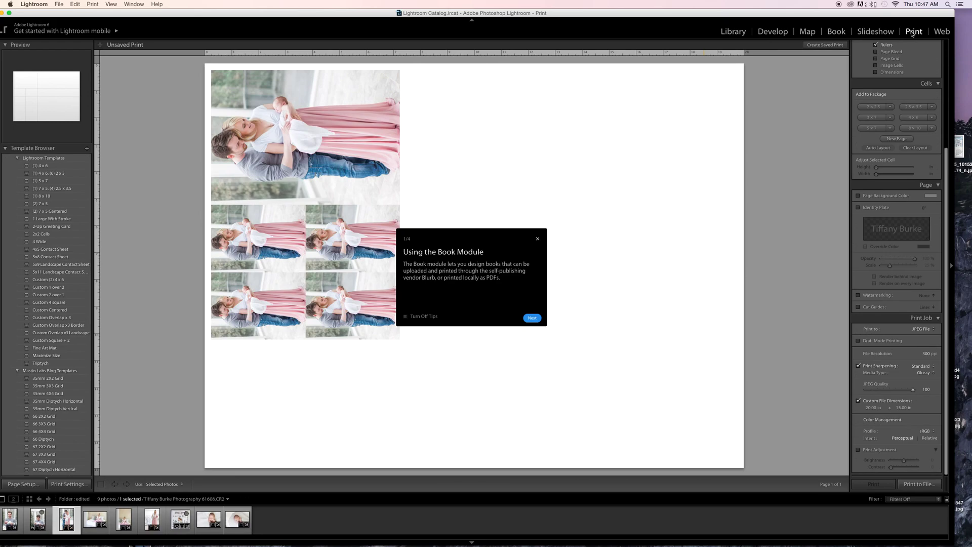
left_click(538, 240)
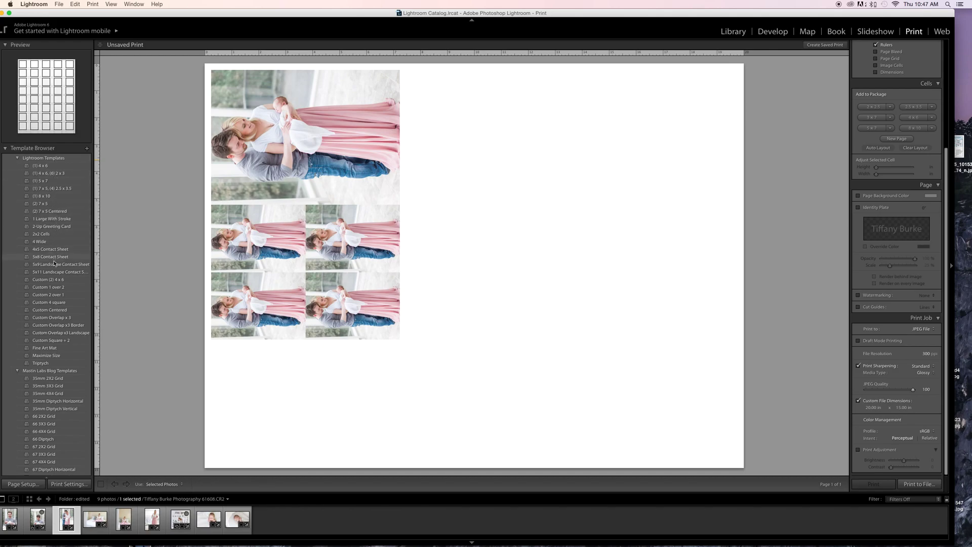
Apply the (2) 7 x 5 template and arrange its two cells side by side along the page's upper edge
left_click(59, 190)
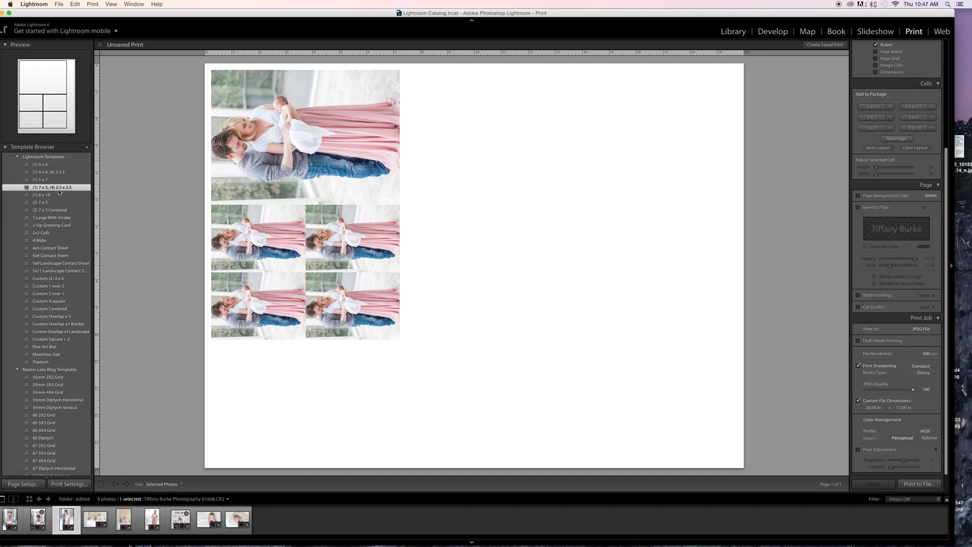
left_click(57, 203)
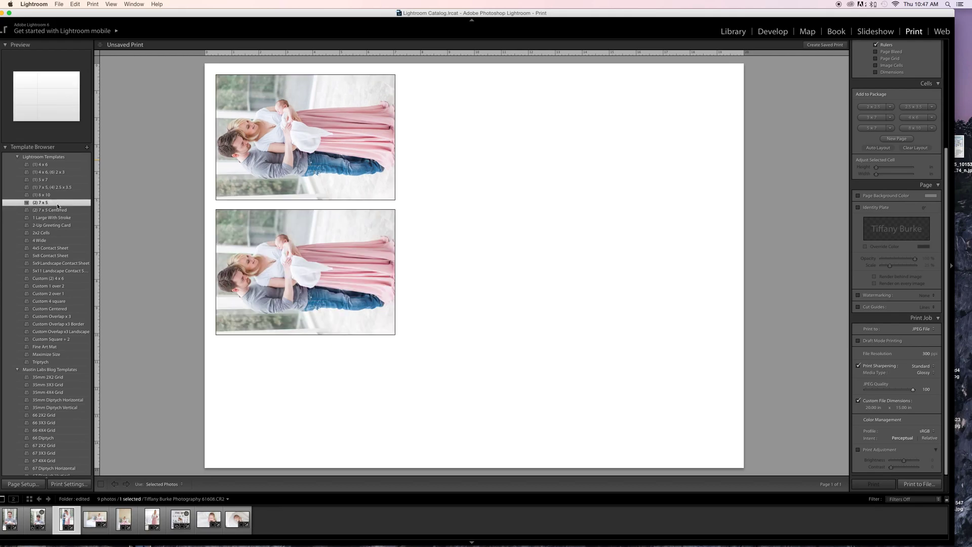
mouse_move(270, 186)
left_mouse_down()
mouse_move(363, 172)
mouse_move(275, 174)
left_mouse_up()
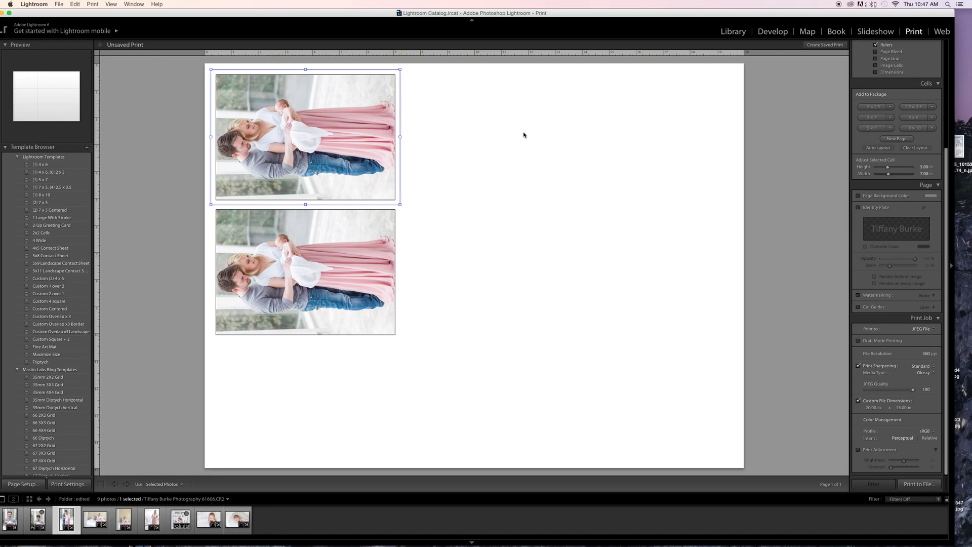
left_click_drag(335, 154, 328, 148)
left_click_drag(349, 246, 514, 102)
right_click(514, 103)
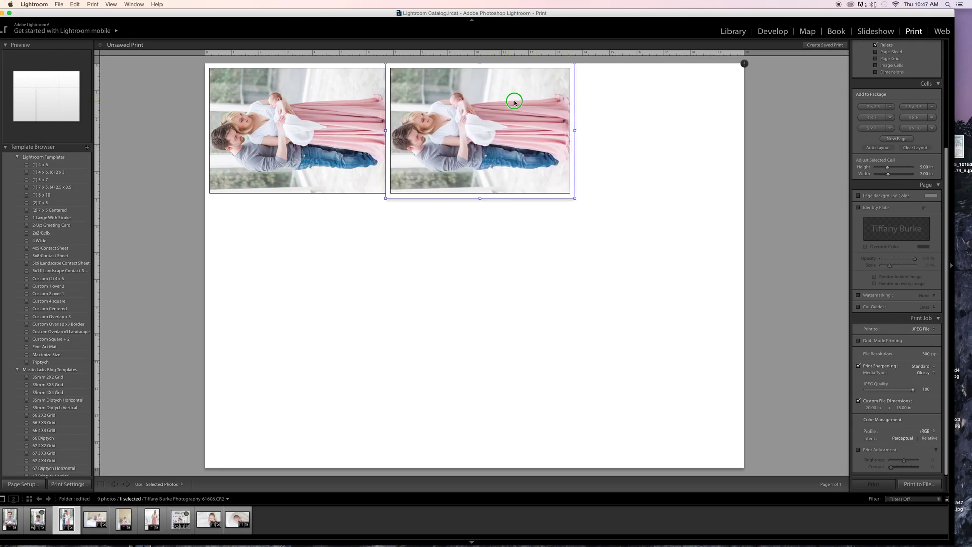
left_click(638, 125)
Add the standing couple photo and the mother-on-bed photo as separate cells in the empty lower part of the page
left_click(368, 242)
left_click_drag(63, 527, 322, 346)
left_click_drag(94, 522, 271, 256)
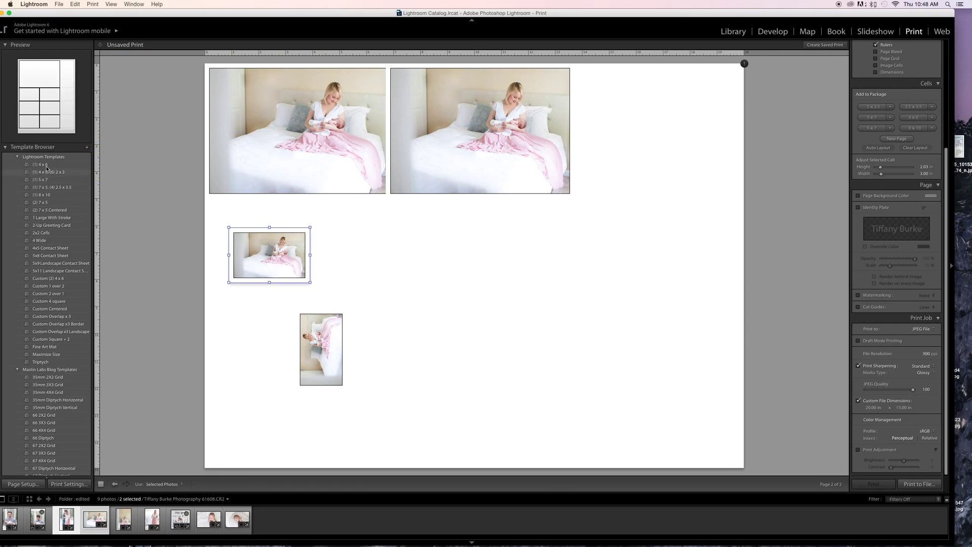
Delete all four photo cells to leave the print page blank
left_click(319, 134)
right_click(320, 135)
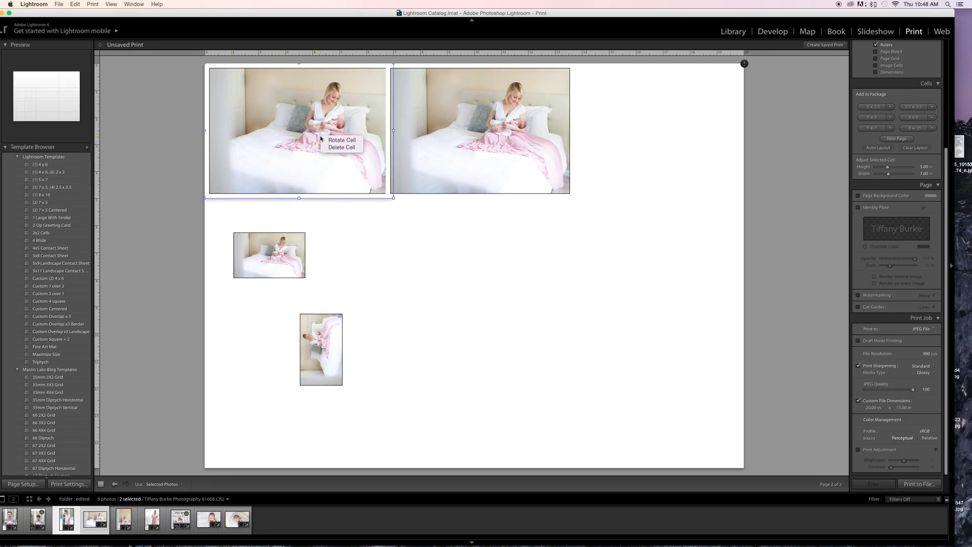
left_click(340, 147)
right_click(510, 135)
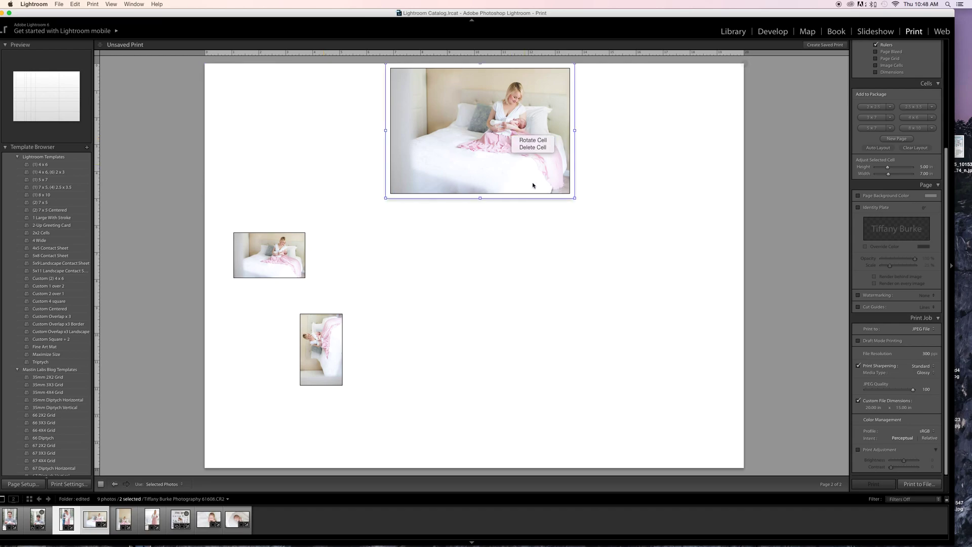
left_click(531, 147)
left_click(266, 264)
right_click(269, 264)
left_click(284, 276)
right_click(324, 350)
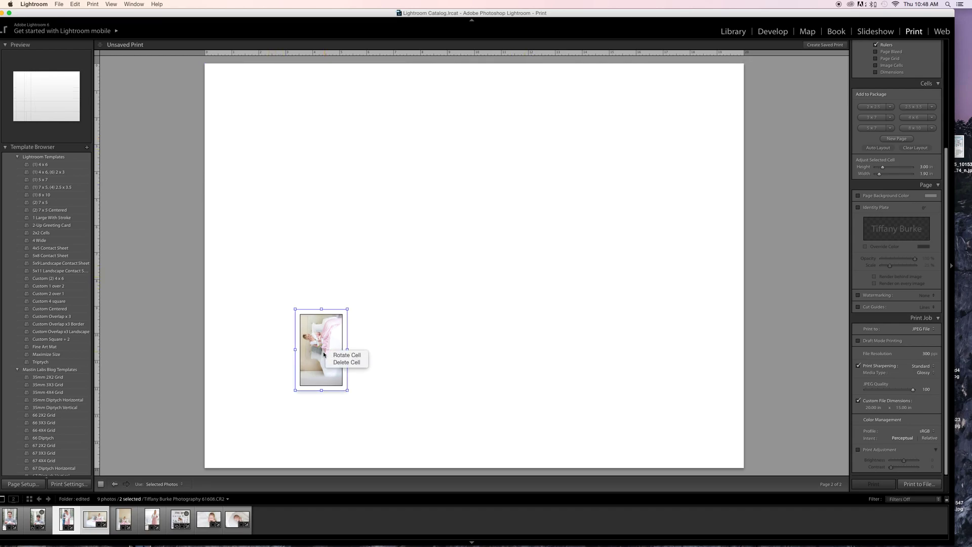
left_click(335, 362)
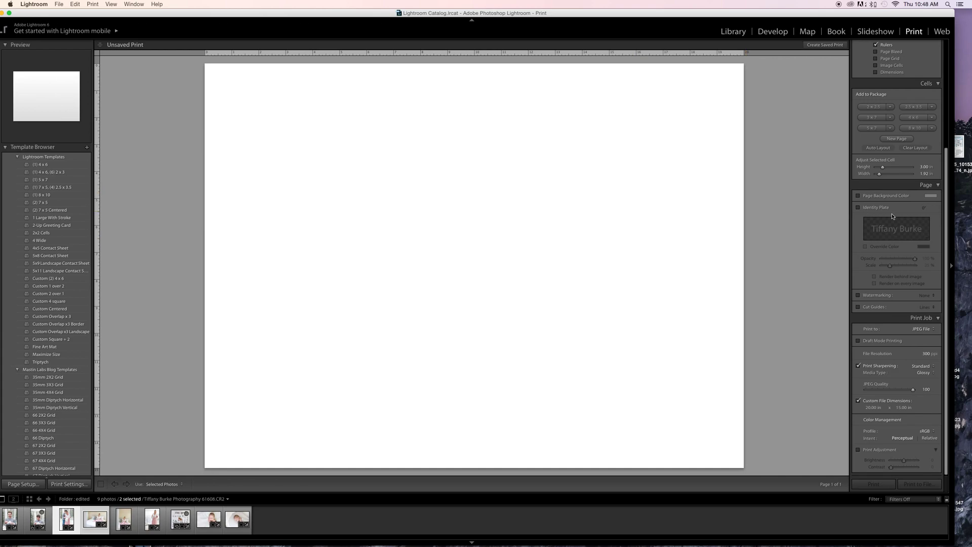
Switch the layout style to Custom Package and set the custom file dimensions to 10 x 10 in
scroll(892, 215, "up", 7)
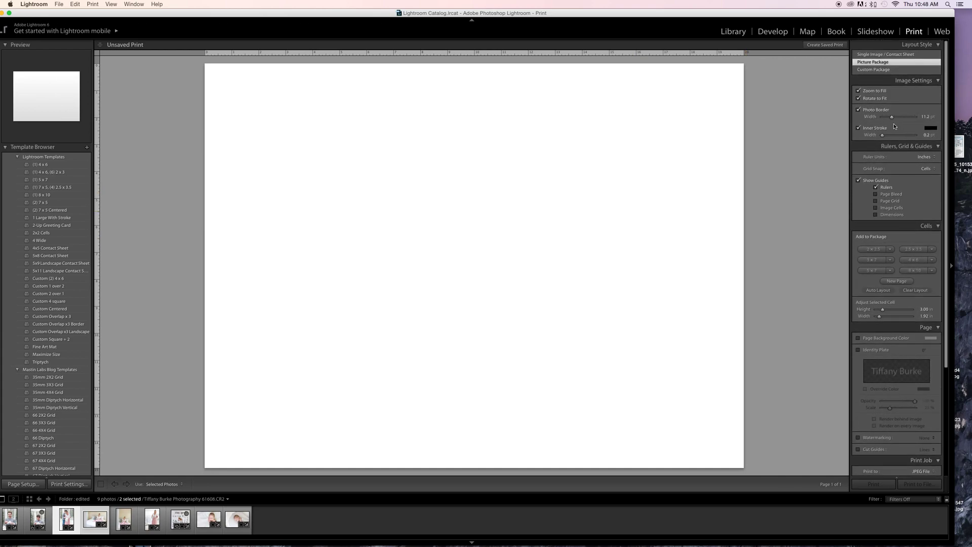
left_click(873, 70)
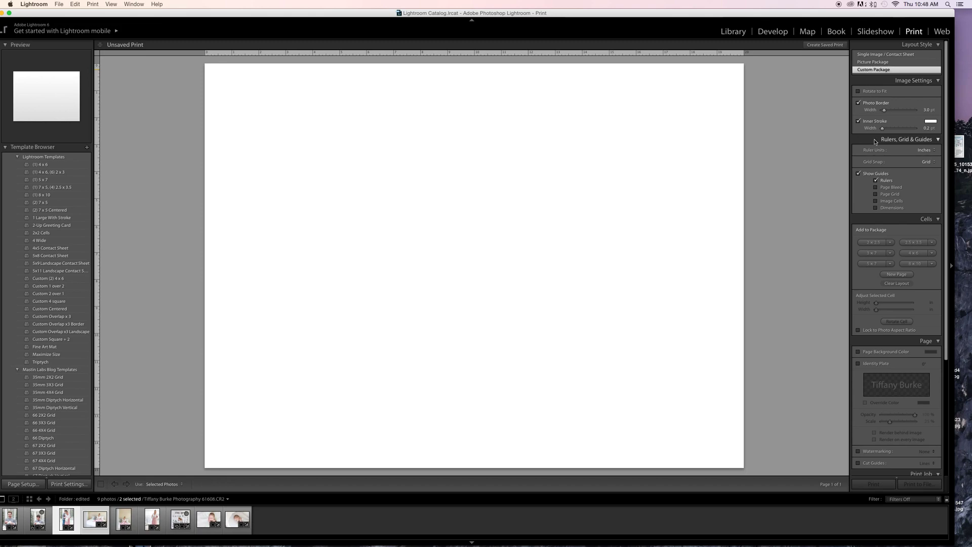
scroll(877, 301, "down", 2)
scroll(877, 302, "down", 8)
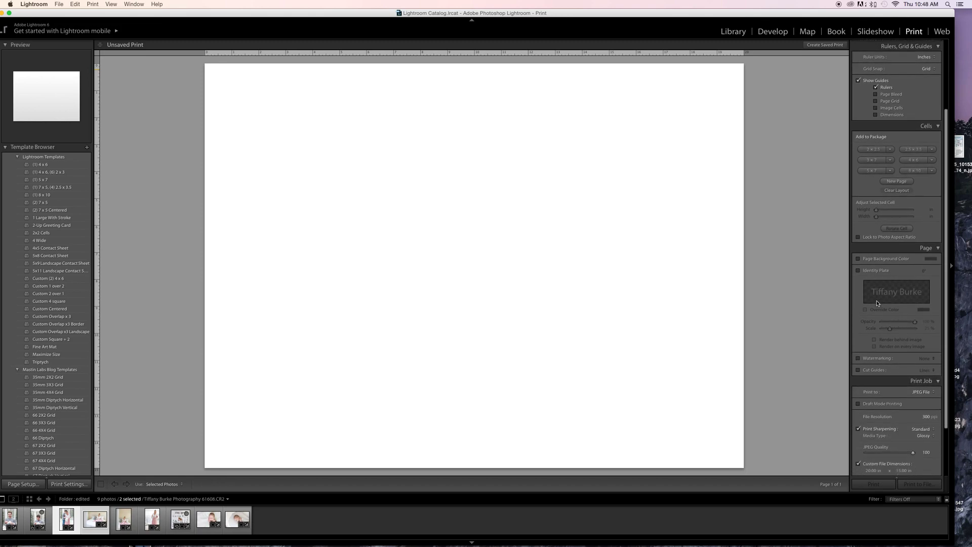
left_click(871, 407)
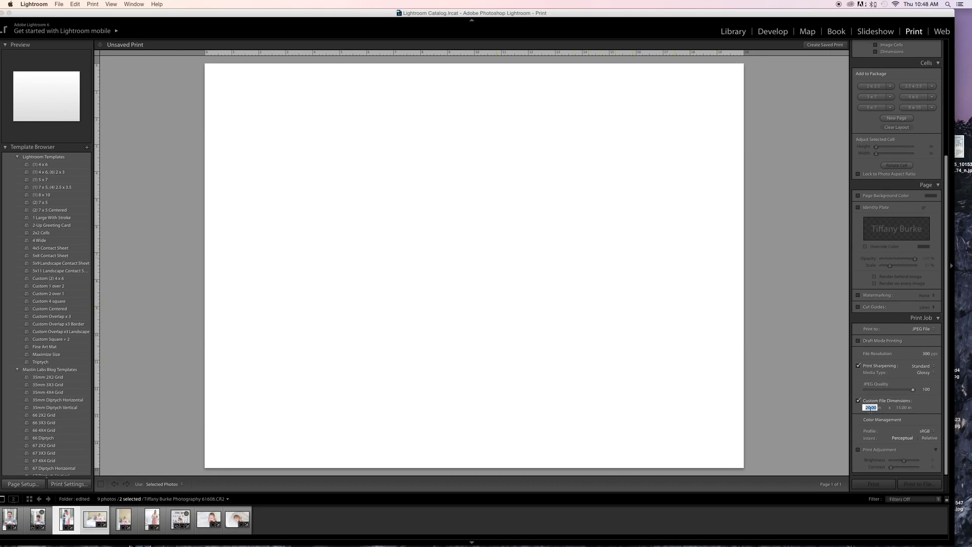
type("10")
key("Tab")
type("10")
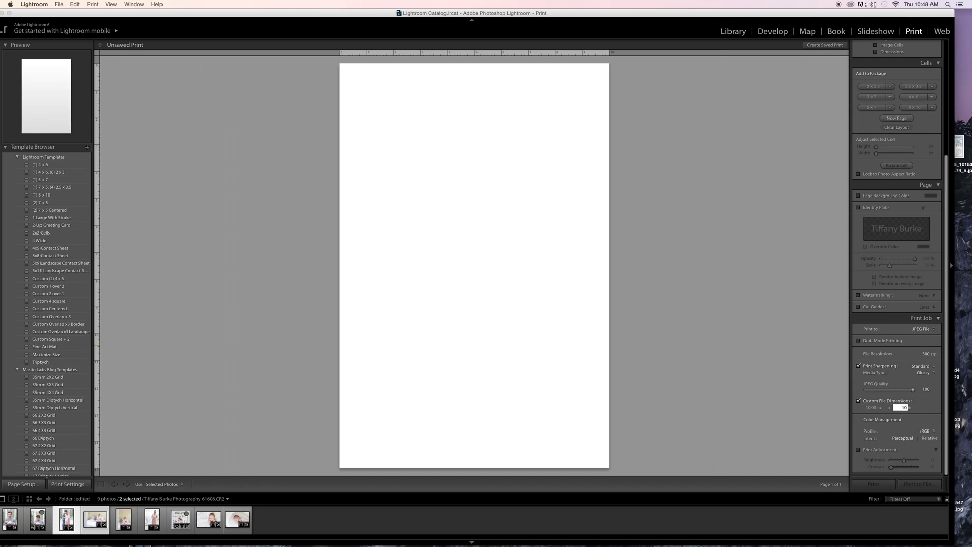
key("Return")
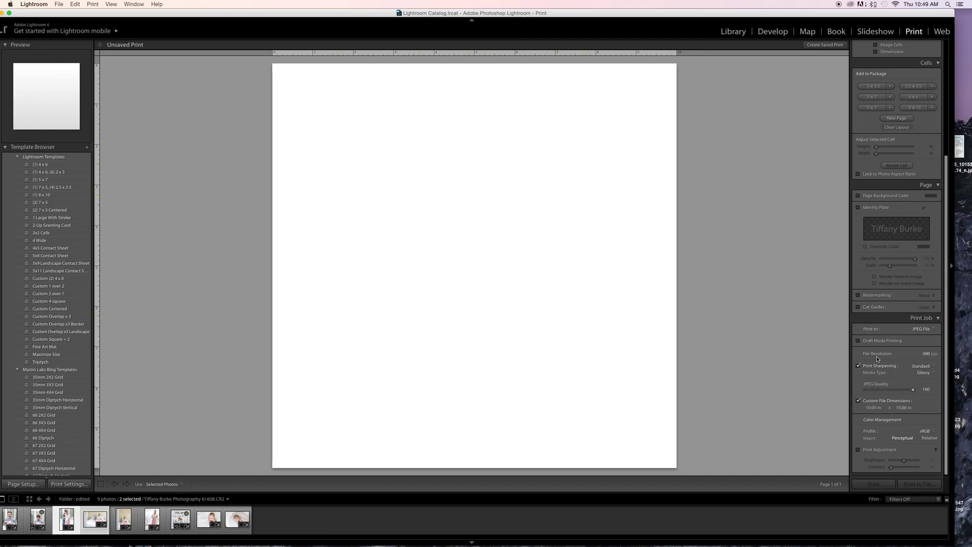
Set the custom file dimensions to 15 in wide by 8 in high
left_click(871, 408)
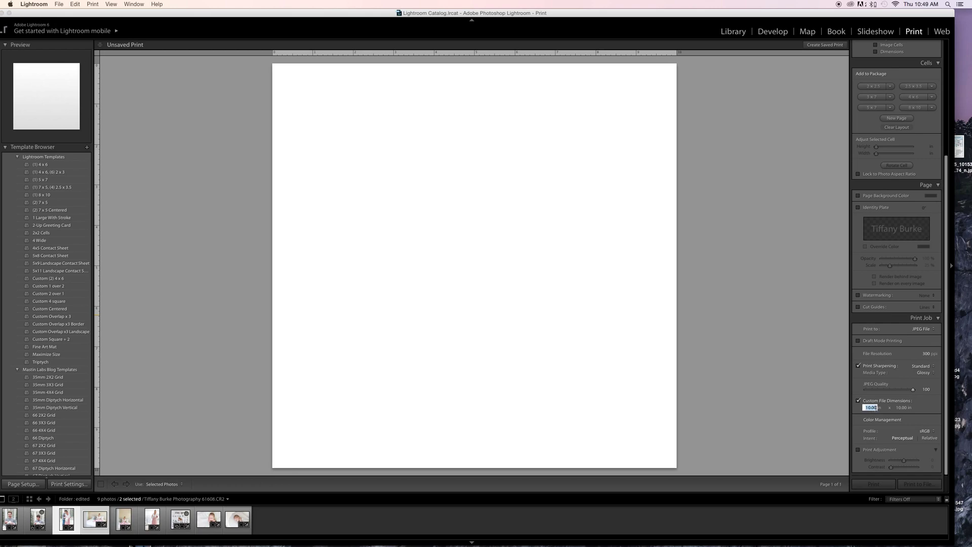
type("15")
key("Return")
left_click(898, 408)
type("8")
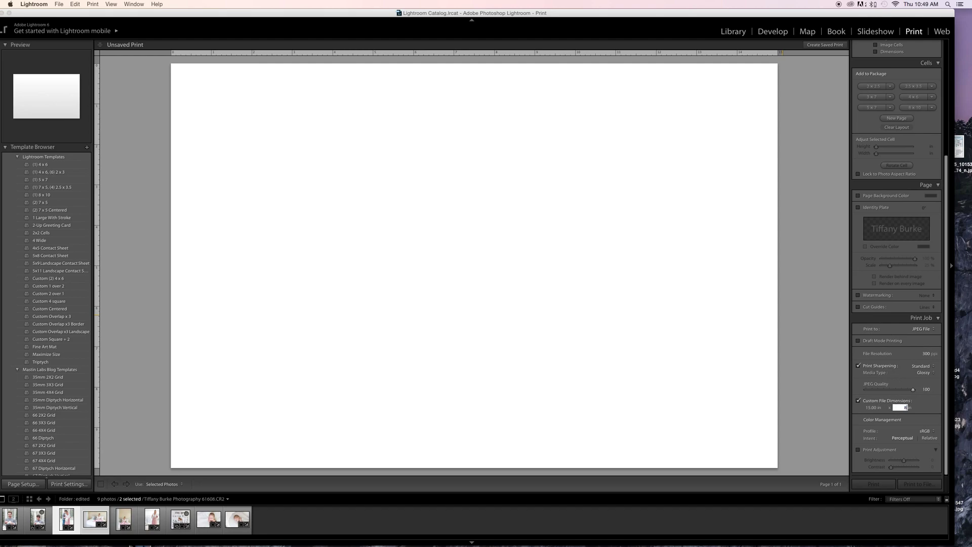
key("Return")
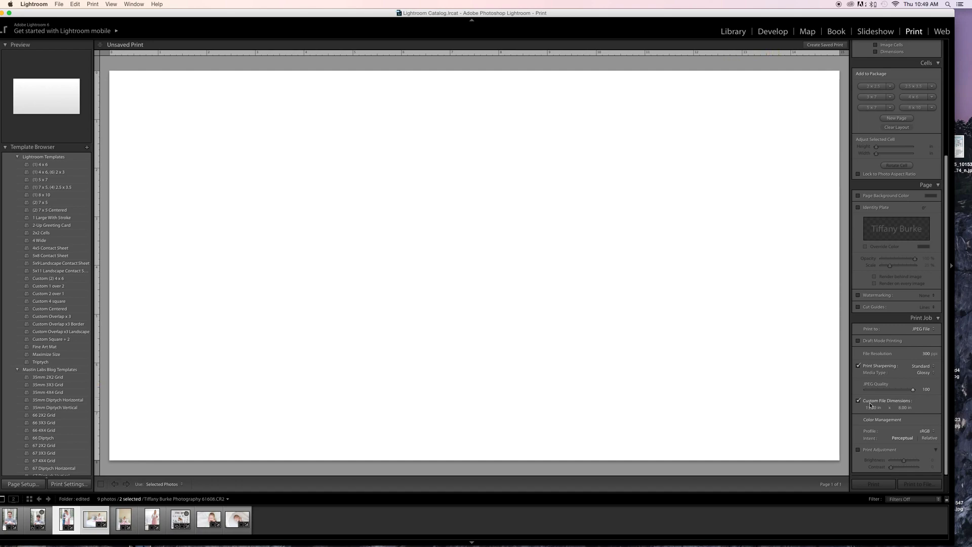
Set the custom file height to 10 in
left_click(904, 408)
type("10")
key("Return")
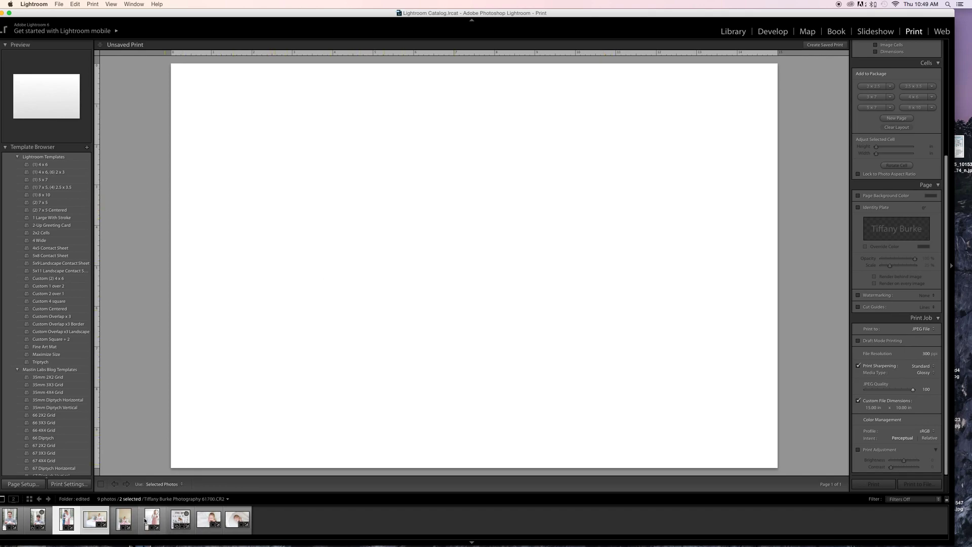
Place the mother-on-bed photo at the page's upper edge and delete the cell with the standing couple portrait
left_click_drag(95, 519, 443, 283)
left_click(504, 169)
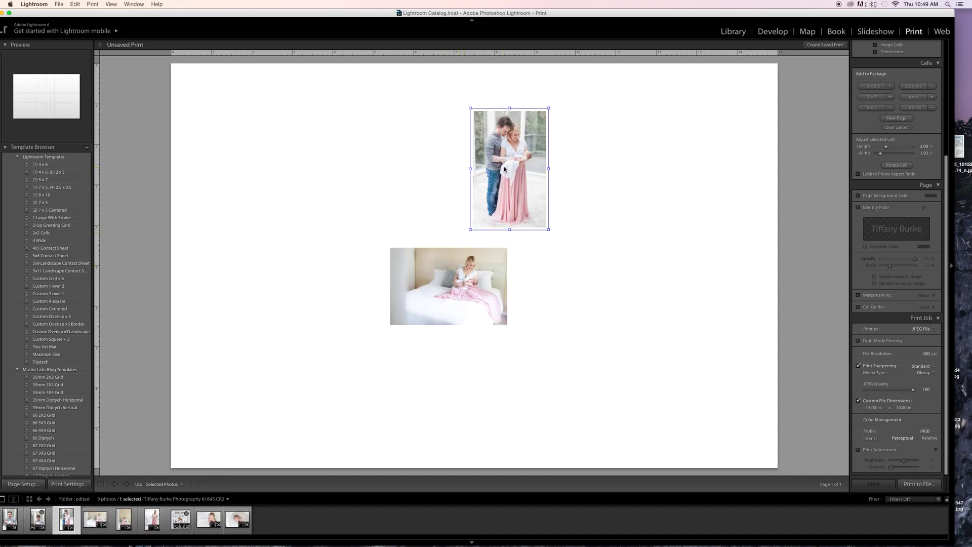
right_click(504, 169)
left_click(522, 230)
left_click_drag(463, 304, 420, 122)
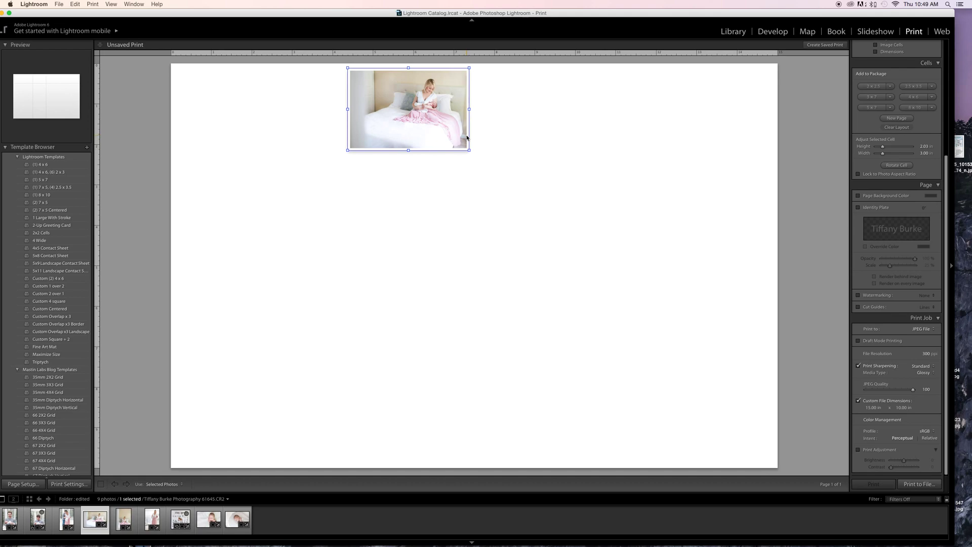
Set the photo border width to 1.0 pt, switching the border off and on to compare
scroll(905, 185, "up", 8)
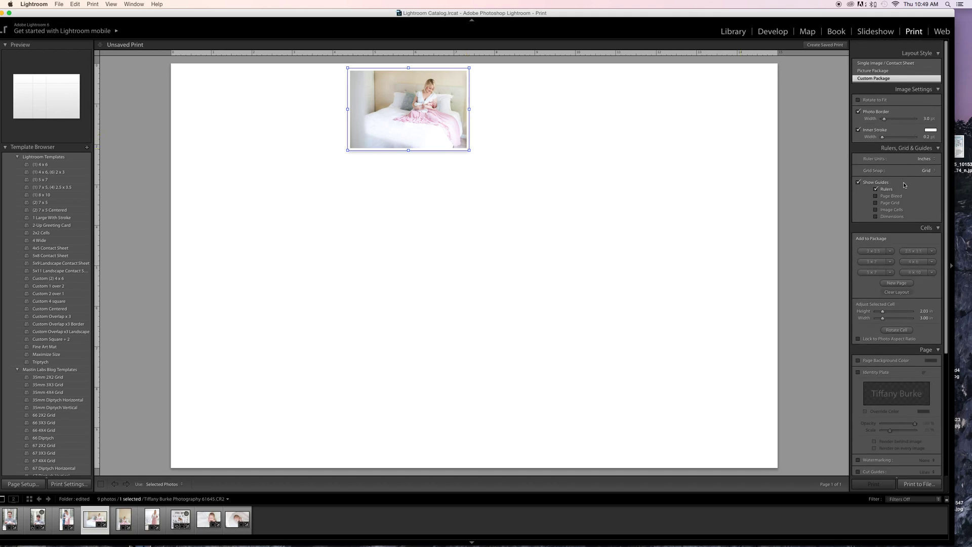
scroll(904, 185, "down", 1)
mouse_move(884, 110)
left_mouse_down()
mouse_move(910, 111)
mouse_move(869, 112)
left_mouse_up()
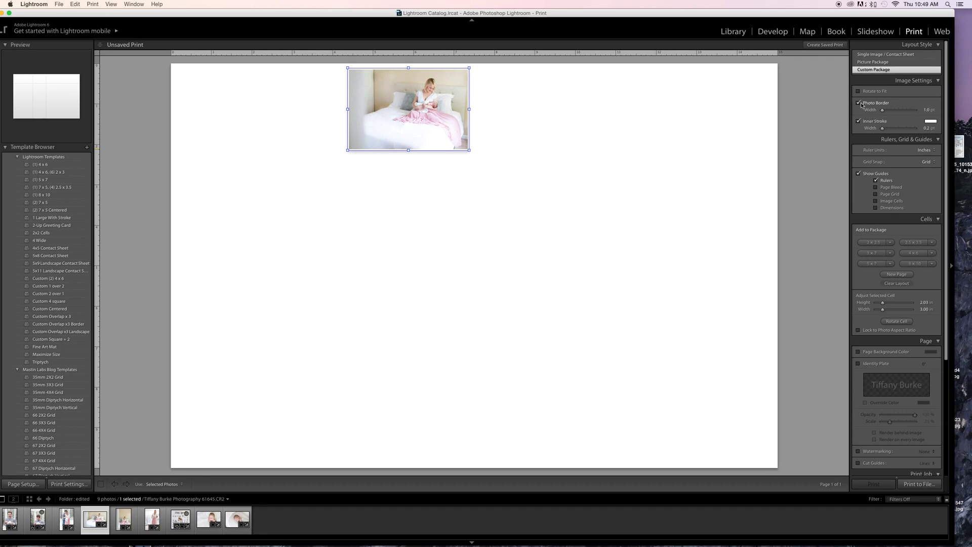
left_click(858, 104)
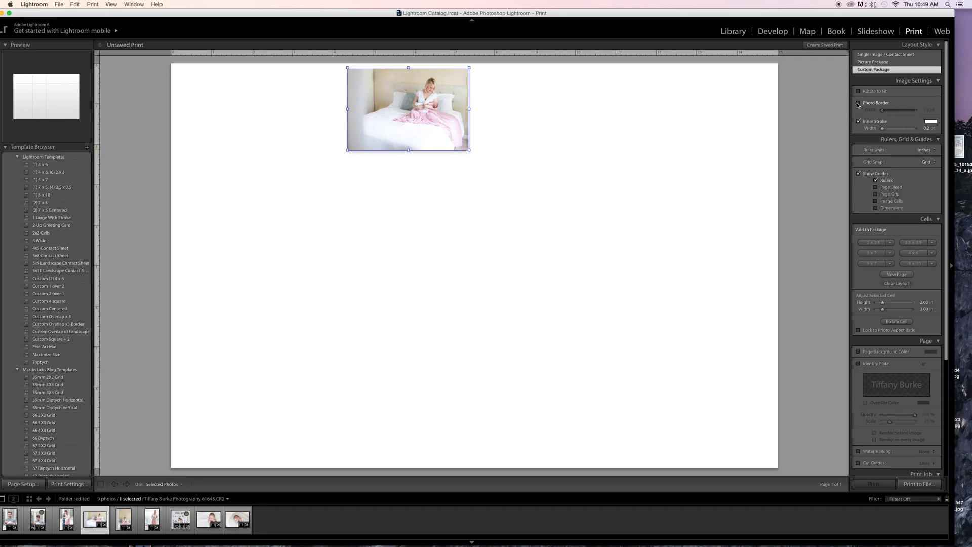
left_click(858, 104)
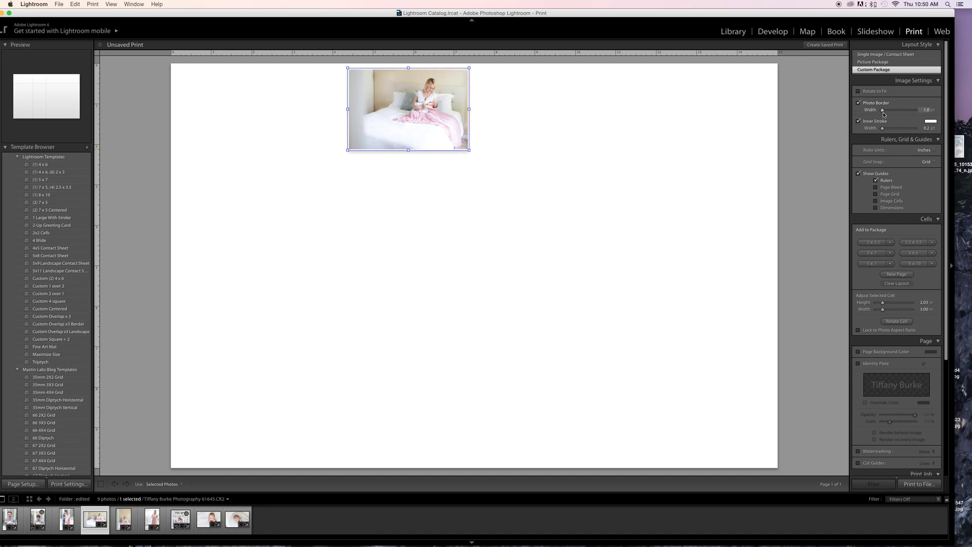
left_click(883, 112)
Align the mother-on-bed photo with the page's upper edge and enlarge its cell to about 4.5 in high by 6.6 in wide
left_click_drag(425, 102, 432, 76)
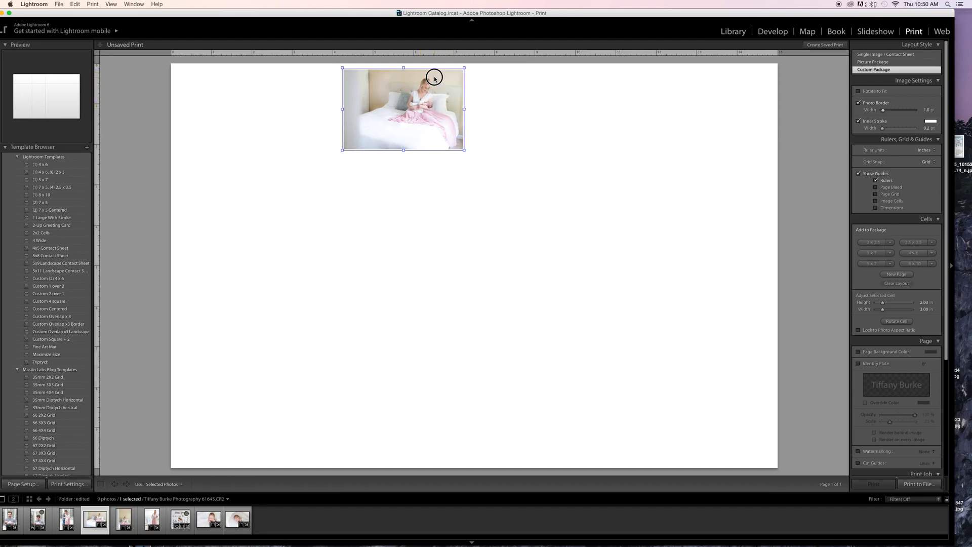
left_click_drag(465, 150, 573, 223)
left_click_drag(493, 89, 486, 71)
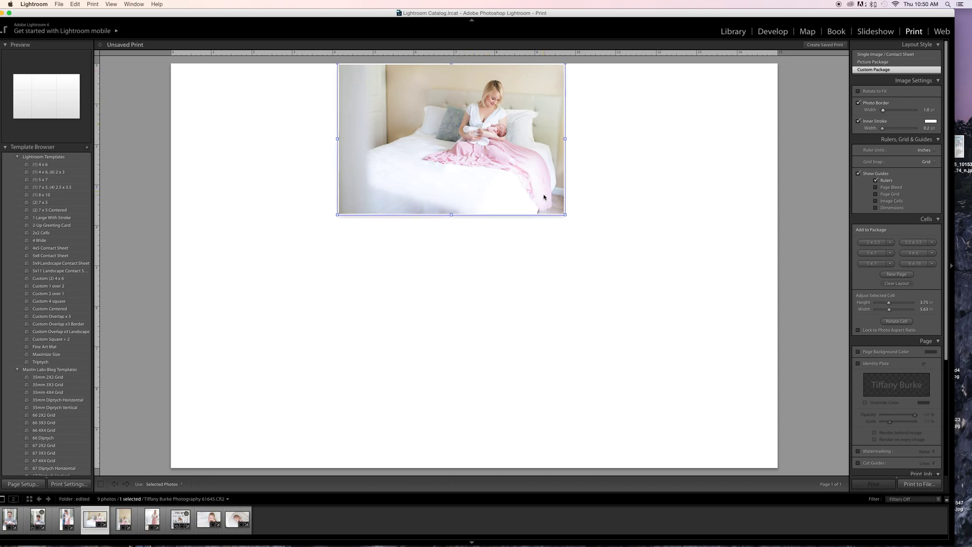
left_click_drag(565, 215, 607, 244)
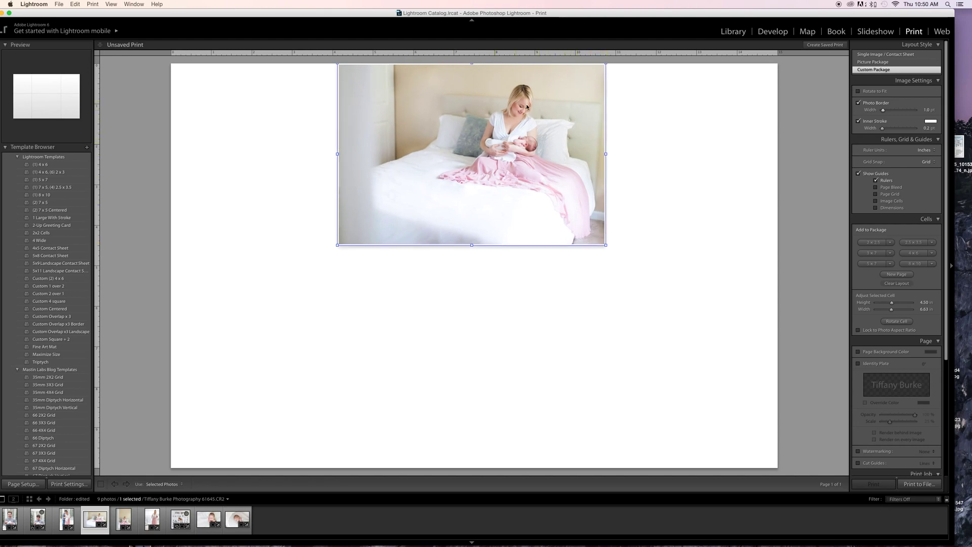
Narrow the mother-on-bed cell to 6.50 in and add the sleeping-baby photo beneath it, enlarged to about 4.13 by 6.50 in
mouse_move(606, 154)
left_mouse_down()
mouse_move(461, 160)
mouse_move(610, 153)
mouse_move(600, 154)
left_mouse_up()
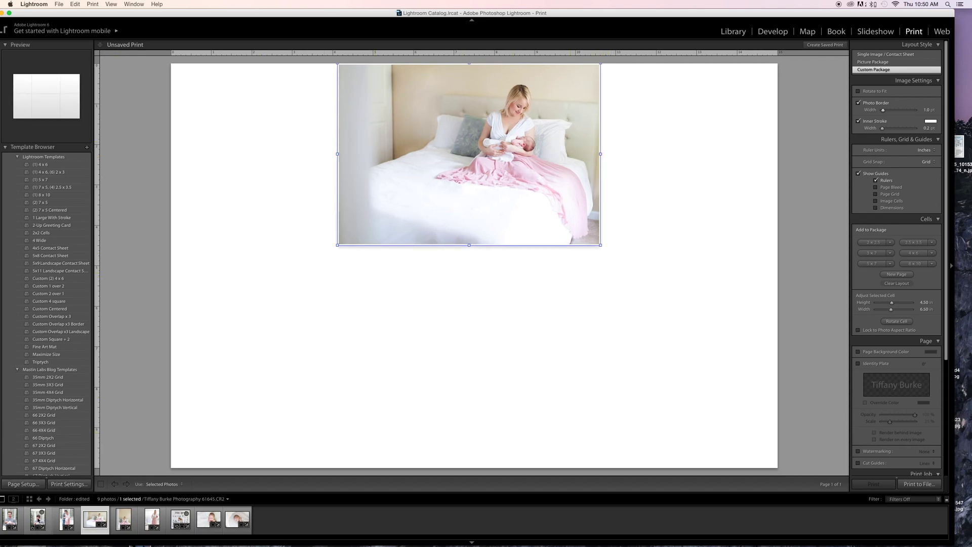
left_click_drag(205, 523, 399, 283)
left_click_drag(459, 326, 602, 412)
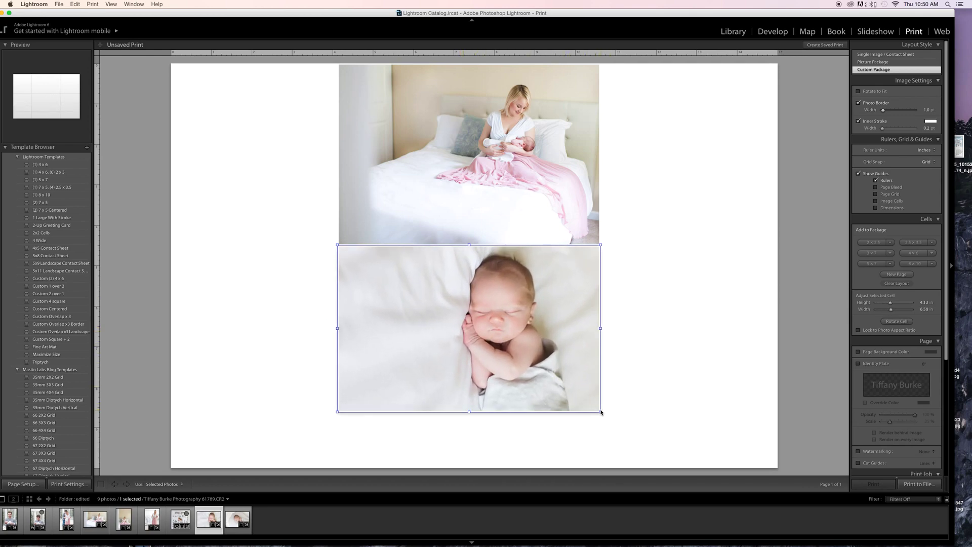
Increase the sleeping-baby cell's height to 4.50 in and stack it directly beneath the mother-on-bed photo at the page's upper edge
left_click_drag(435, 129, 436, 303)
left_click(596, 410)
left_click_drag(600, 411, 597, 425)
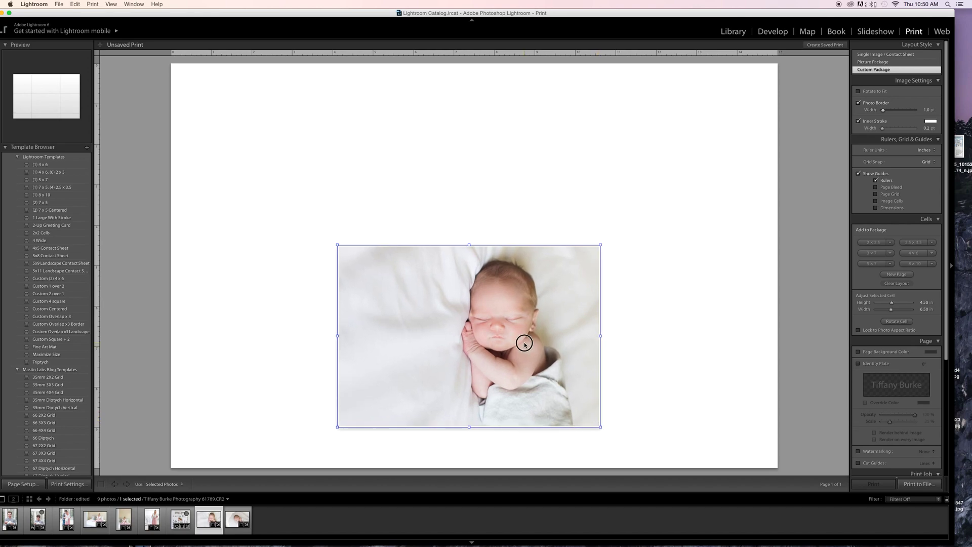
left_click_drag(523, 343, 518, 383)
left_click(509, 243)
left_click_drag(509, 243, 512, 47)
left_click_drag(495, 363, 466, 332)
left_click(671, 337)
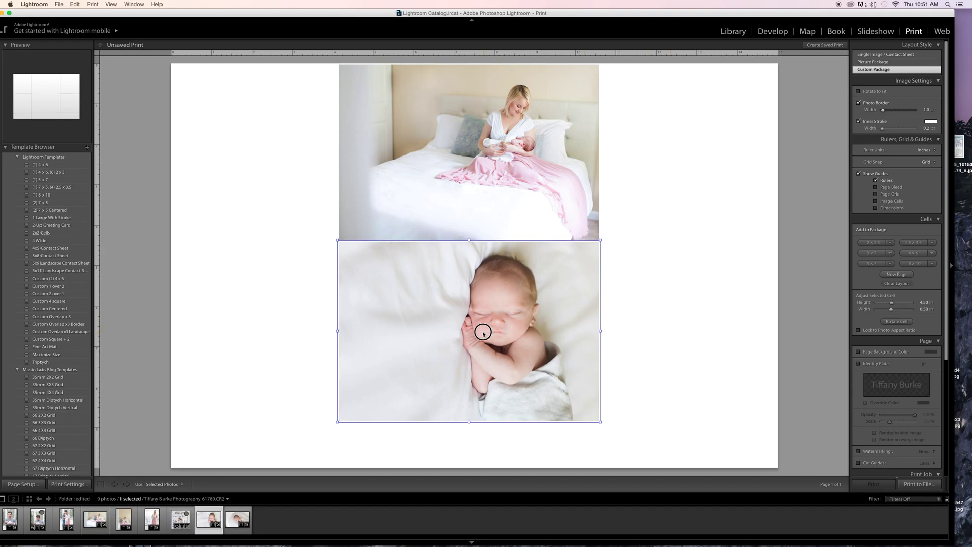
left_click(644, 339)
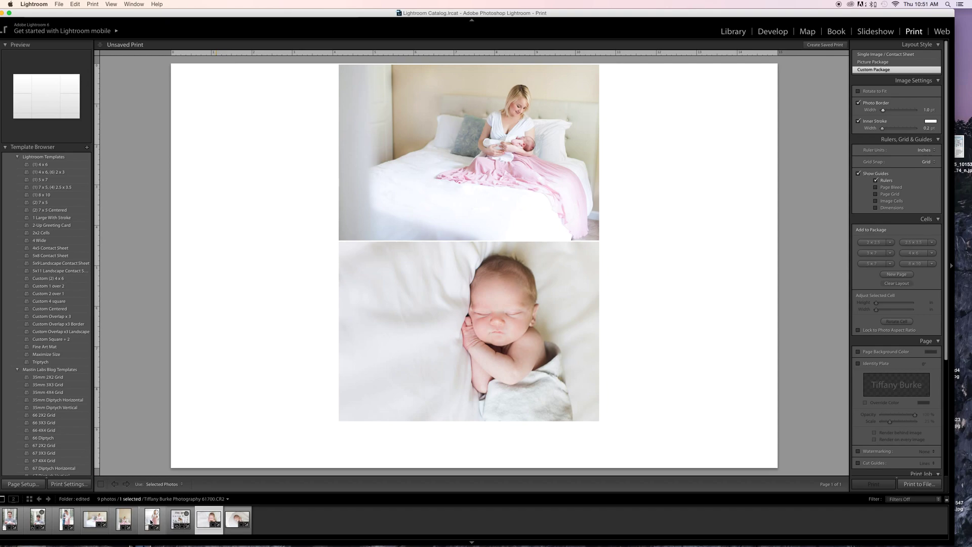
Add the standing couple portrait in the page's upper-left corner, enlarged to about 6.00 in high by 4.13 in wide
left_click_drag(70, 518, 174, 91)
left_click_drag(250, 185, 335, 304)
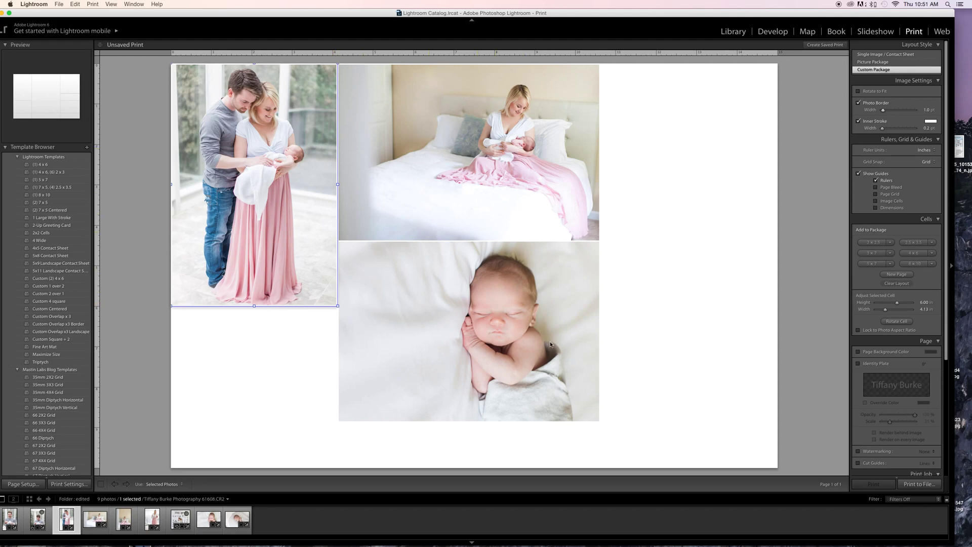
Move the sleeping-baby photo to the page's lower edge, then heighten the mother-on-bed cell to 5.00 in and the baby cell to 4.75 in
left_click_drag(446, 344, 445, 369)
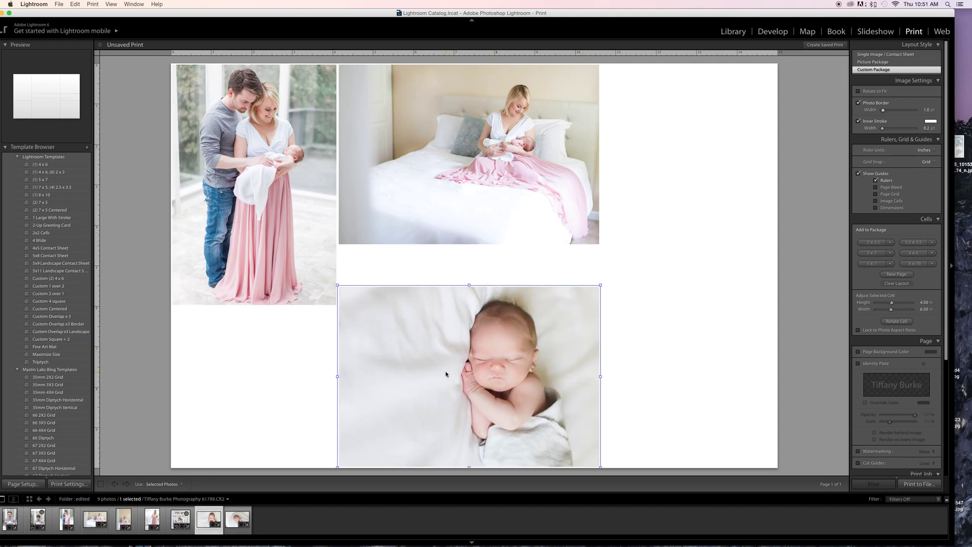
left_click_drag(444, 144, 441, 170)
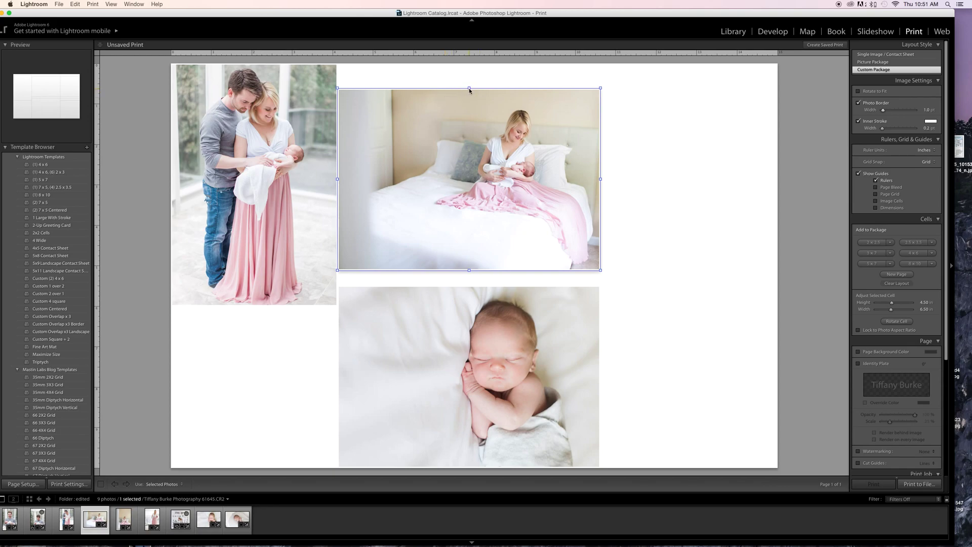
left_click_drag(469, 90, 468, 57)
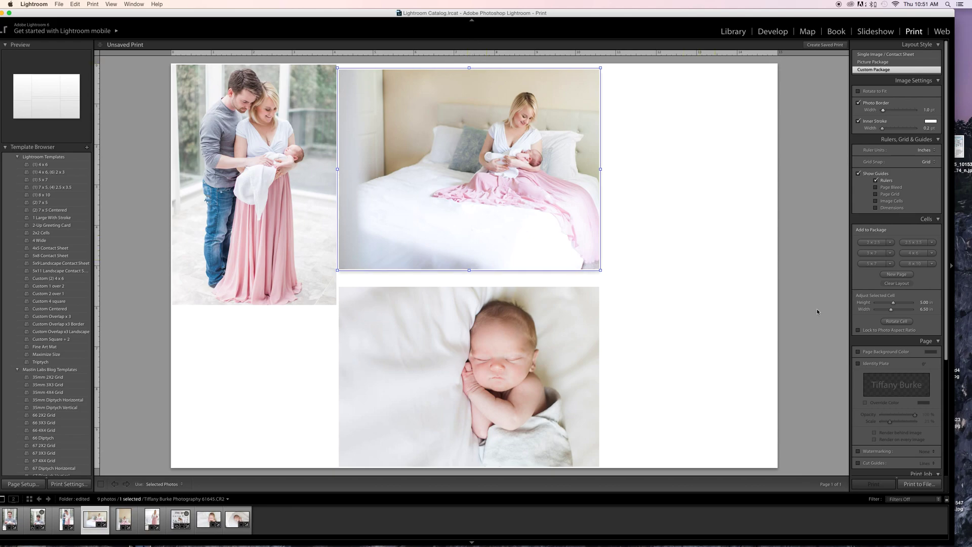
scroll(898, 431, "down", 10)
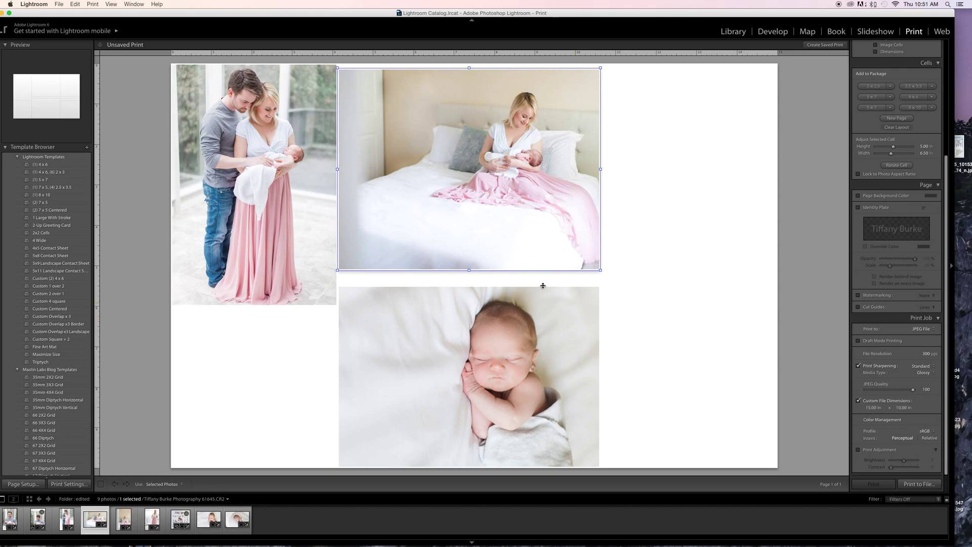
left_click(524, 318)
left_click_drag(470, 287, 470, 273)
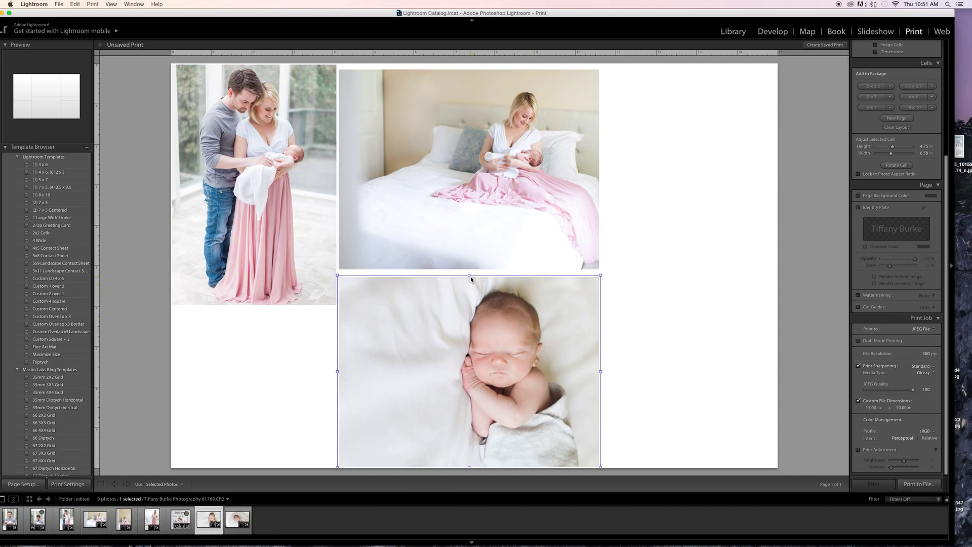
Add the April calendar photo in the page's lower-left corner, about 4.13 in high, and match its width to the couple portrait above
left_click_drag(180, 518, 190, 357)
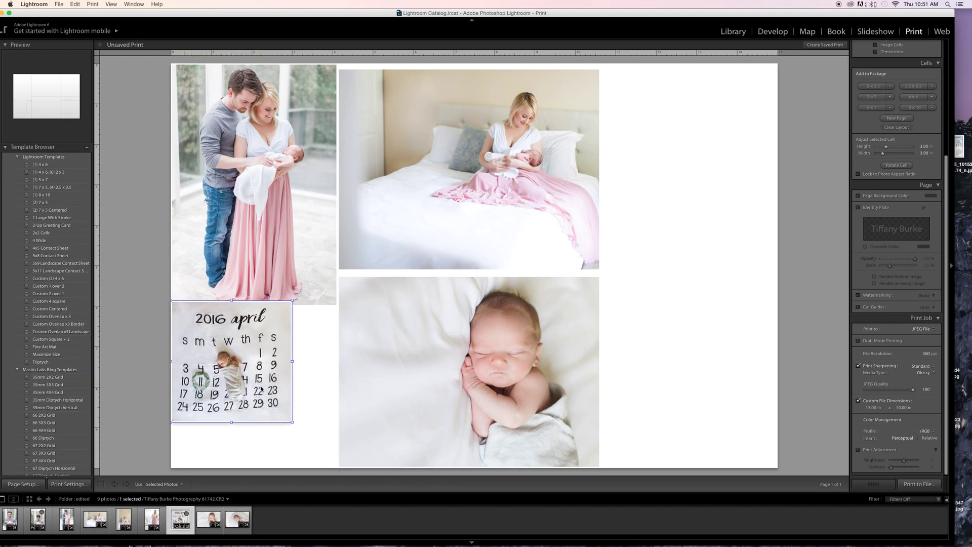
left_click_drag(293, 422, 346, 511)
left_click(352, 372)
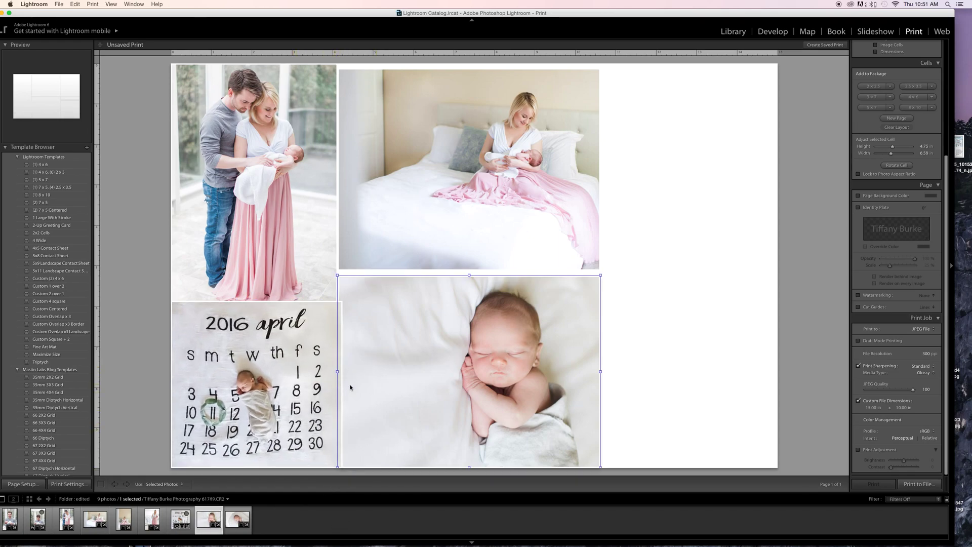
left_click(306, 373)
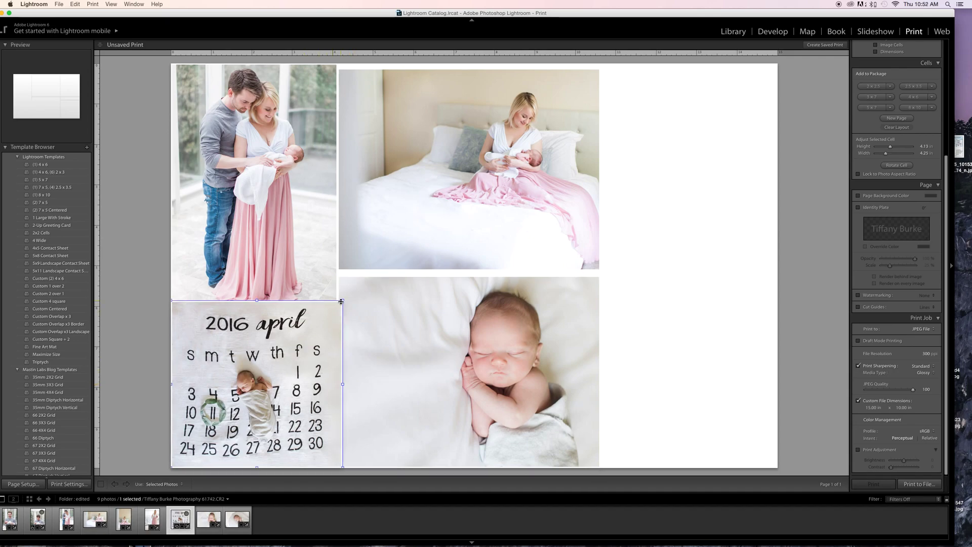
left_click(725, 313)
left_click(336, 364)
left_click_drag(342, 385, 336, 384)
left_click(643, 342)
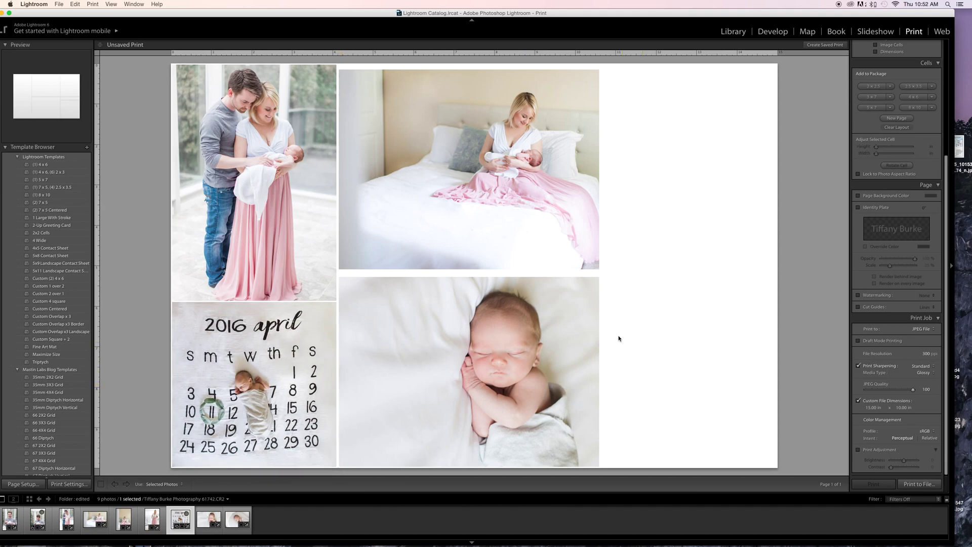
Widen the sleeping-baby cell to about 6.63 in toward the calendar photo and move the mother-on-bed photo up to the page's upper edge
left_click(356, 324)
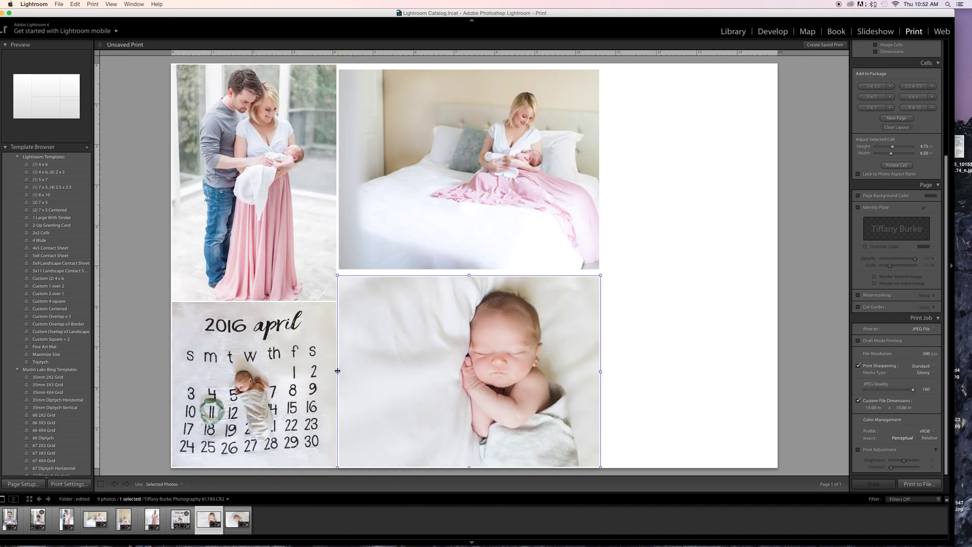
left_click_drag(337, 371, 334, 370)
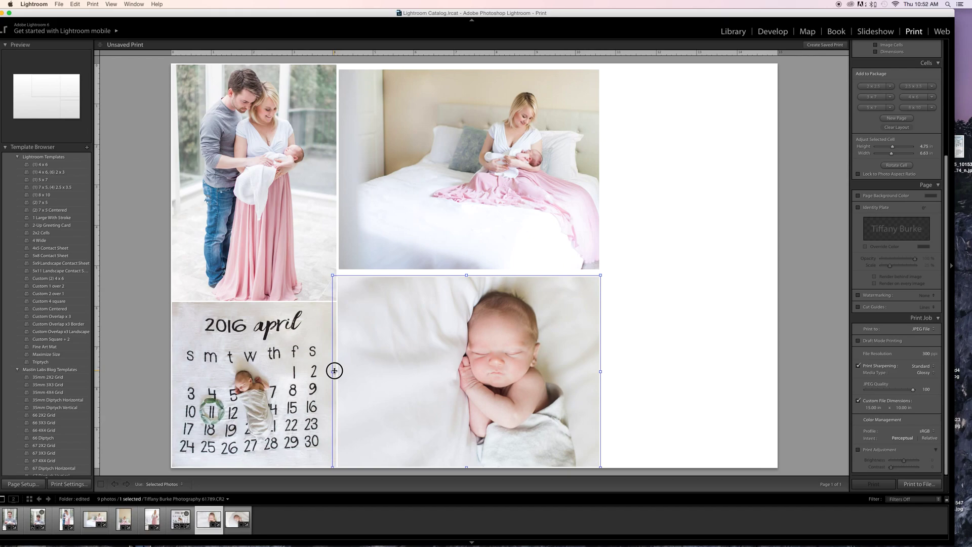
left_click(353, 236)
left_click_drag(354, 235, 356, 180)
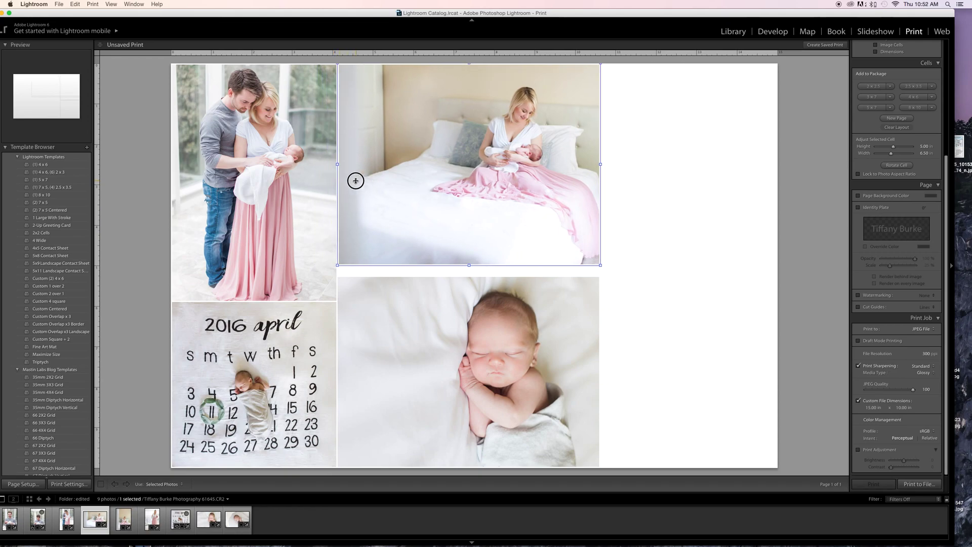
Try to bring the mother-on-bed photo forward to the front of the cell stacking order
right_click(356, 180)
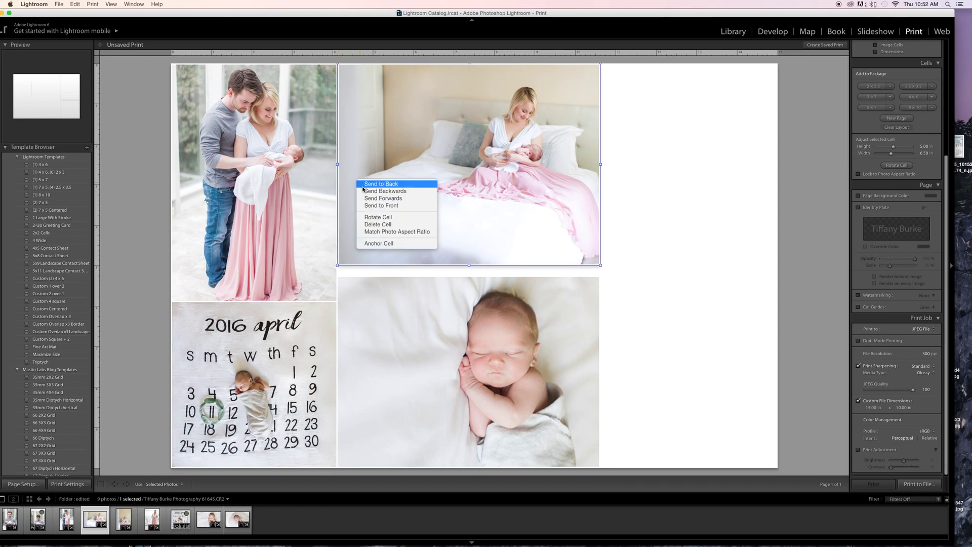
left_click(363, 199)
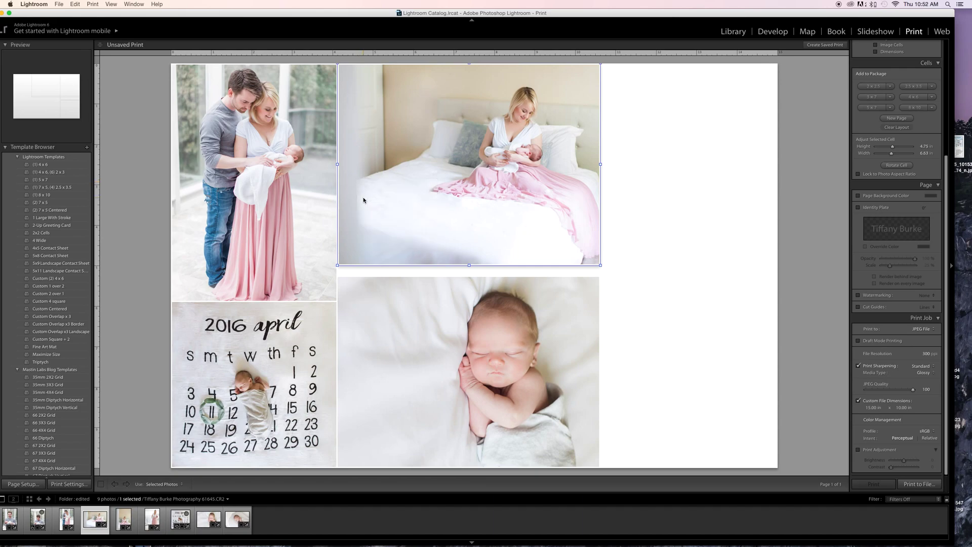
right_click(363, 197)
left_click(363, 221)
right_click(363, 221)
left_click(372, 245)
right_click(373, 223)
left_click(377, 245)
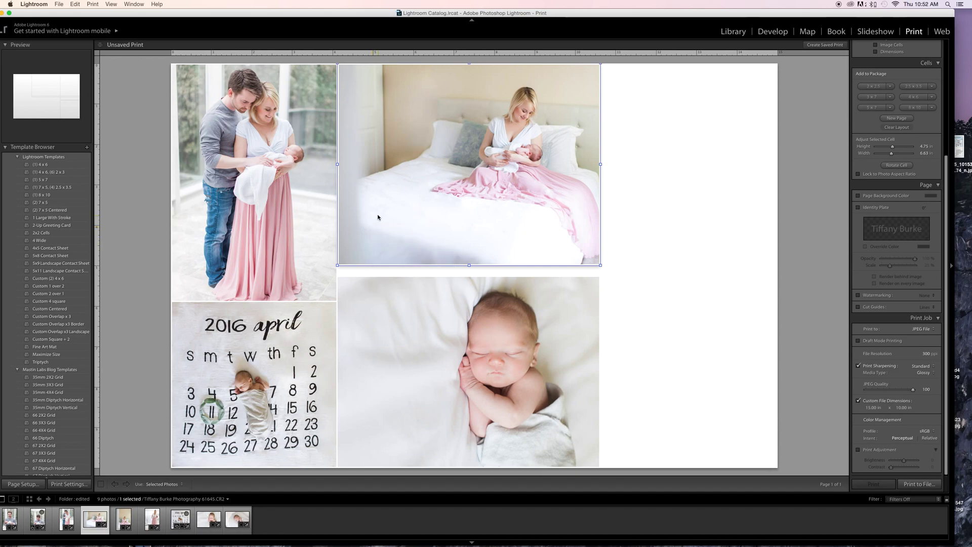
Widen the mother-on-bed cell to about 9.00 in so it overlaps the couple portrait, and send it to the back
left_click_drag(378, 217, 412, 212)
left_click_drag(372, 168, 269, 163)
right_click(283, 168)
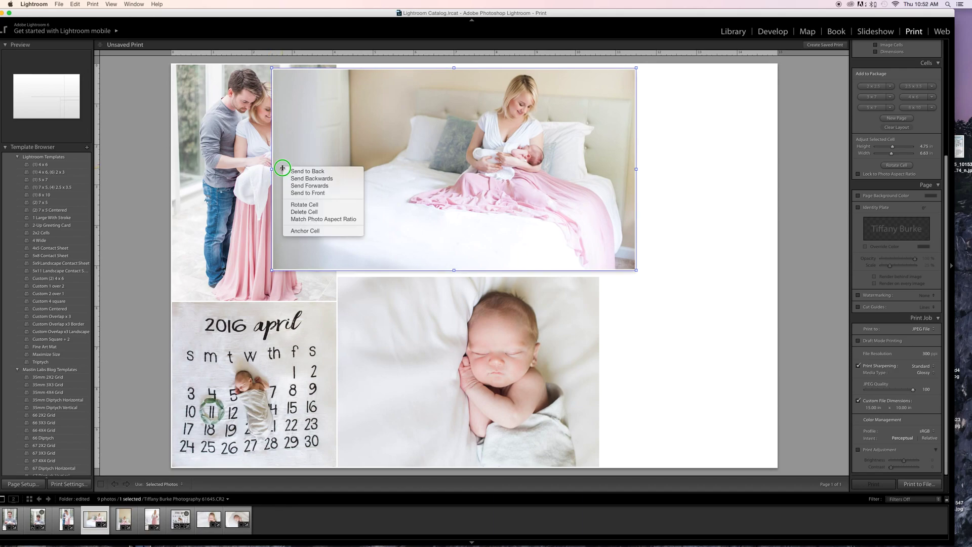
left_click(304, 172)
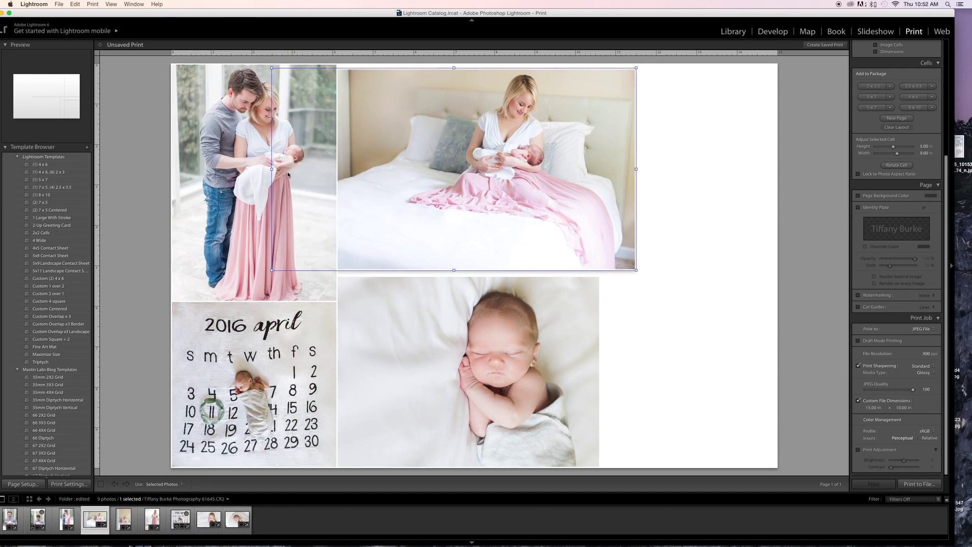
Realign the mother-on-bed cell with the upper edge and couple portrait, narrow it, and extend it down to the sleeping-baby photo
left_click_drag(485, 198, 455, 152)
left_click_drag(261, 164, 337, 162)
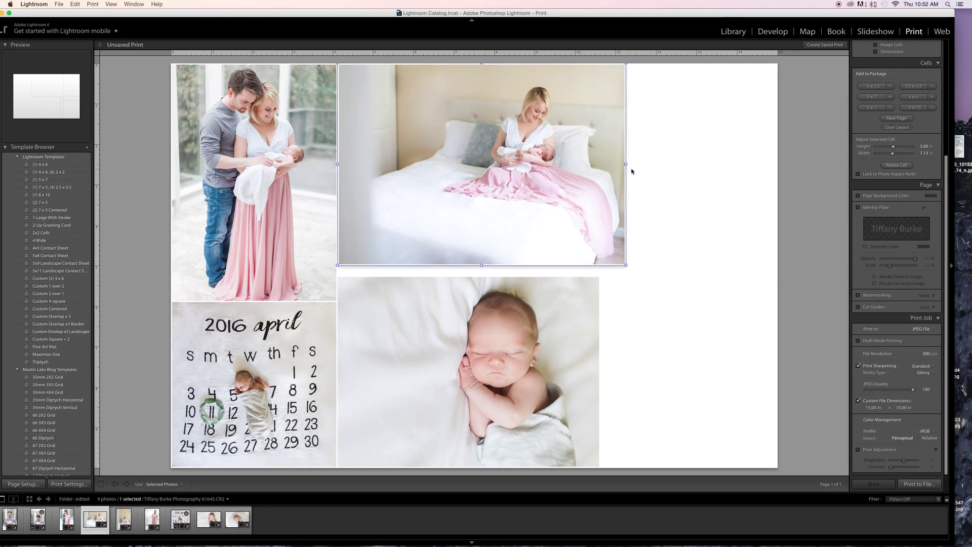
left_click_drag(625, 163, 595, 163)
left_click_drag(466, 265, 465, 275)
left_click(613, 283)
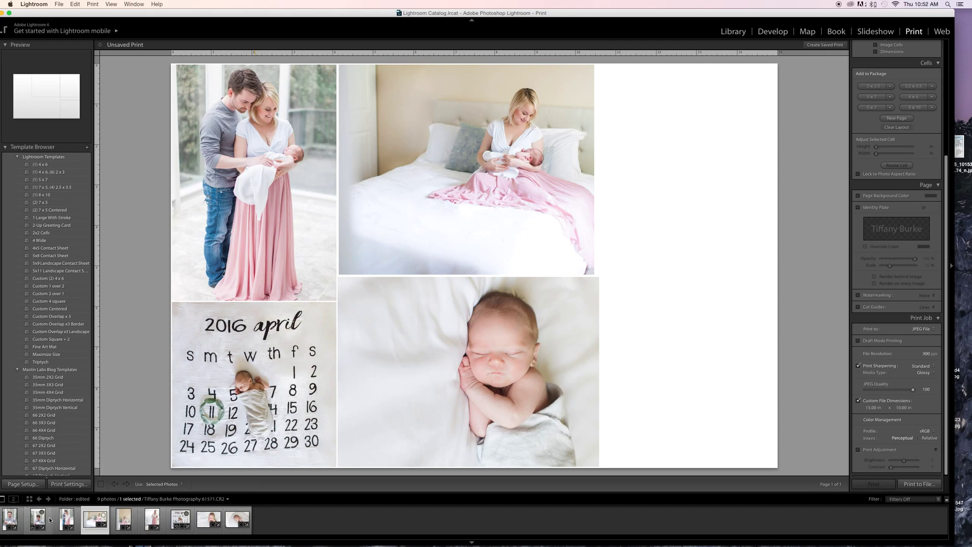
Add the father-holding-baby photo beside the mother-on-bed photo at the page's upper edge, sized about 5.25 in high by 3.00 in wide
left_click_drag(38, 519, 632, 81)
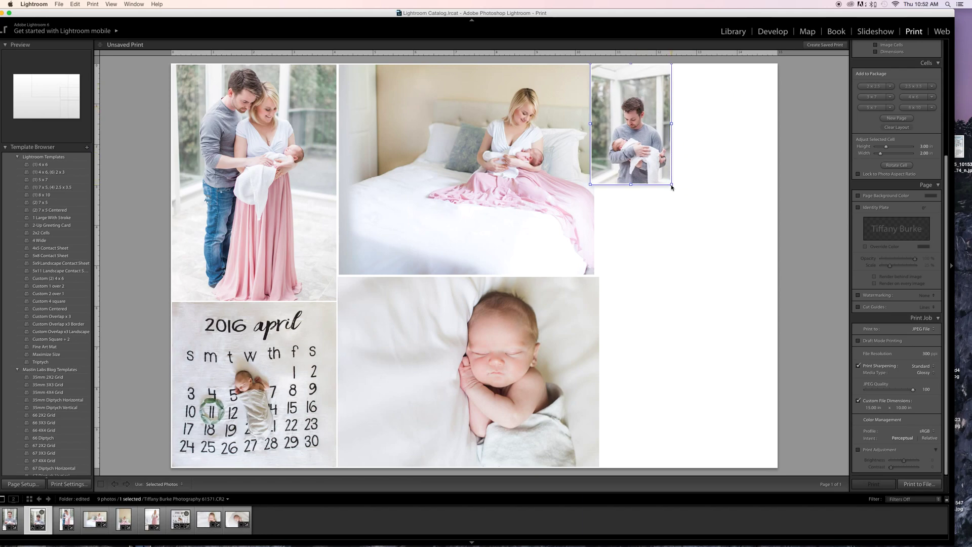
left_click_drag(672, 185, 792, 276)
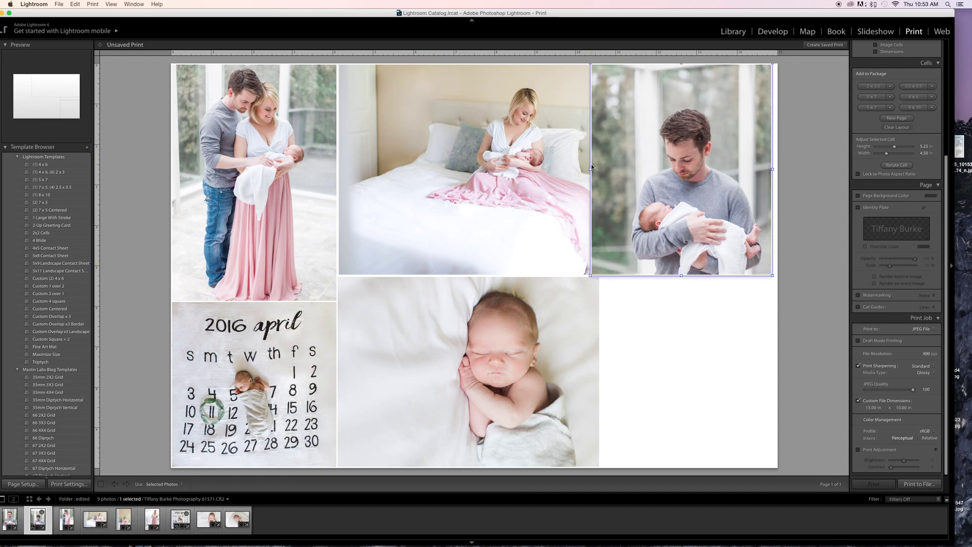
left_click_drag(591, 169, 602, 170)
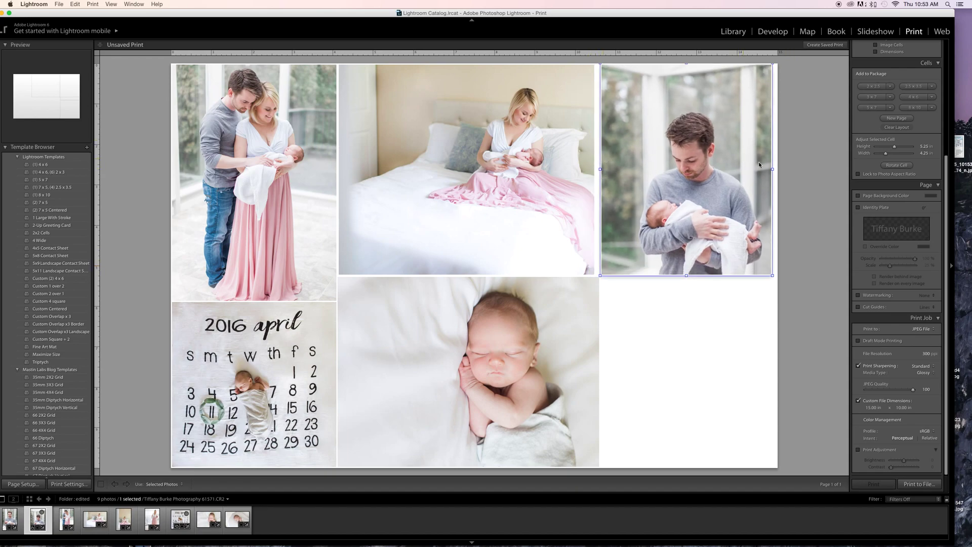
left_click_drag(773, 172, 691, 171)
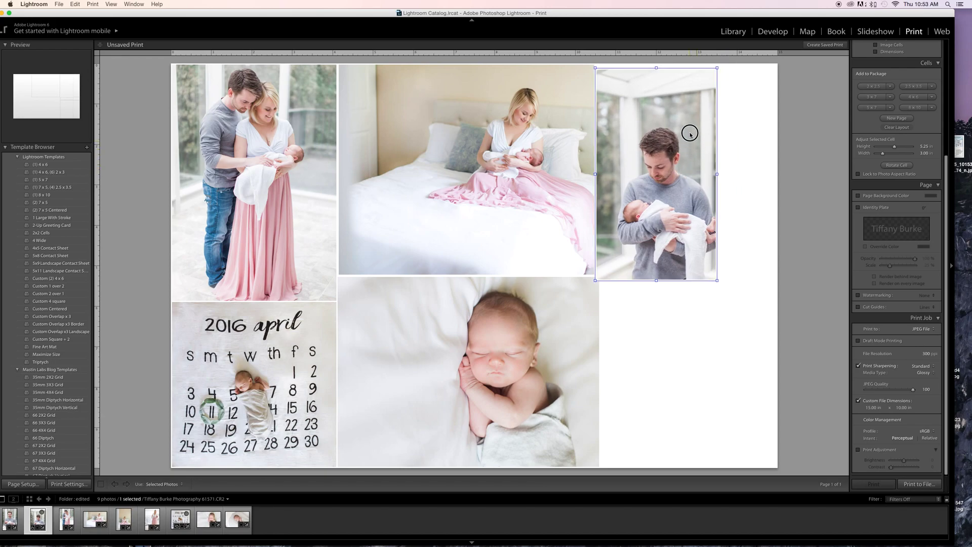
left_click_drag(690, 133, 684, 129)
left_click_drag(687, 178, 687, 124)
left_click(714, 286)
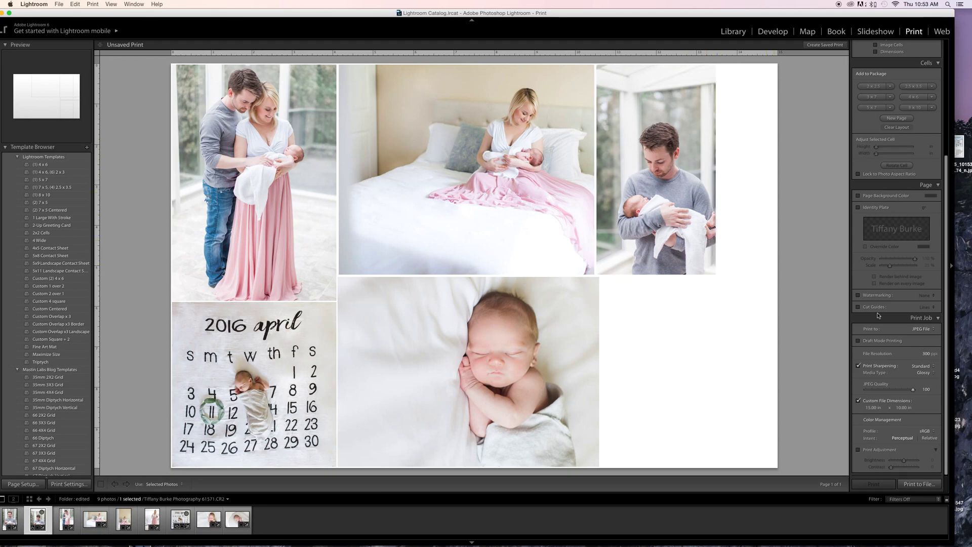
Try to extend the sleeping-baby cell slightly upward toward the mother-on-bed photo
left_click(590, 292)
left_click_drag(467, 275, 465, 273)
left_click(605, 298)
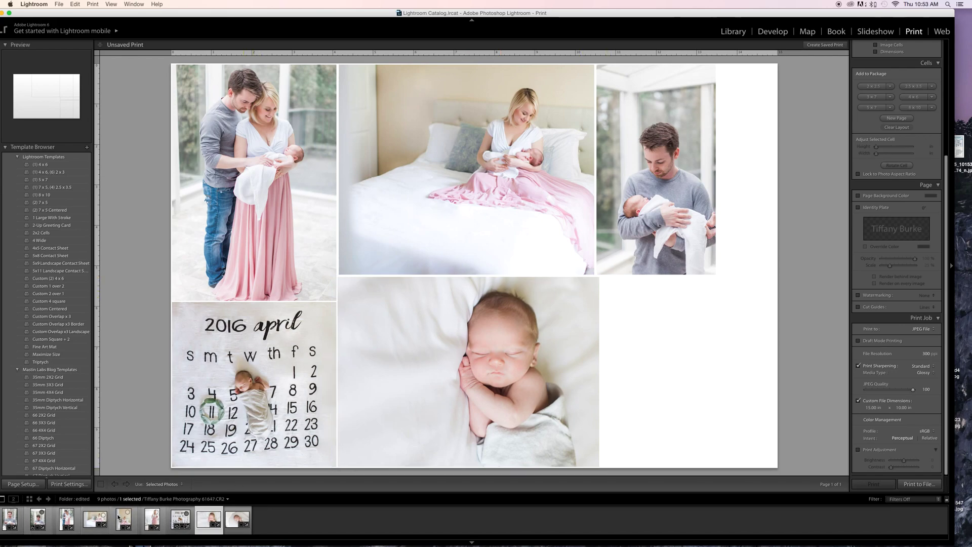
Add the mother-beside-crib photo beneath the father's photo and enlarge it down to the page's lower edge
left_click_drag(189, 501, 636, 338)
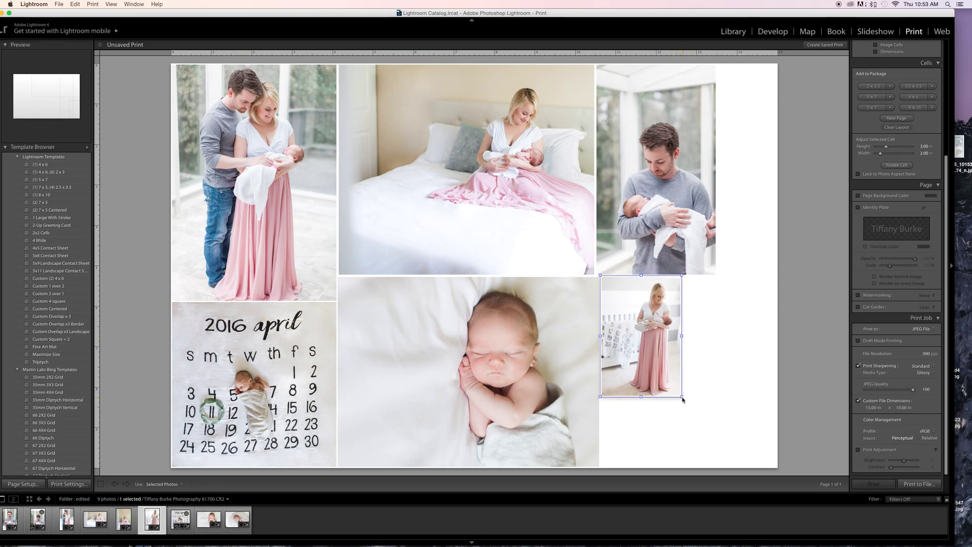
left_click_drag(682, 398, 732, 506)
Widen the father-holding-baby cell to about 3.63 in and realign it with the page's upper edge
left_click_drag(701, 194, 736, 167)
left_click_drag(674, 161, 674, 165)
left_click_drag(671, 157, 668, 126)
left_click(767, 213)
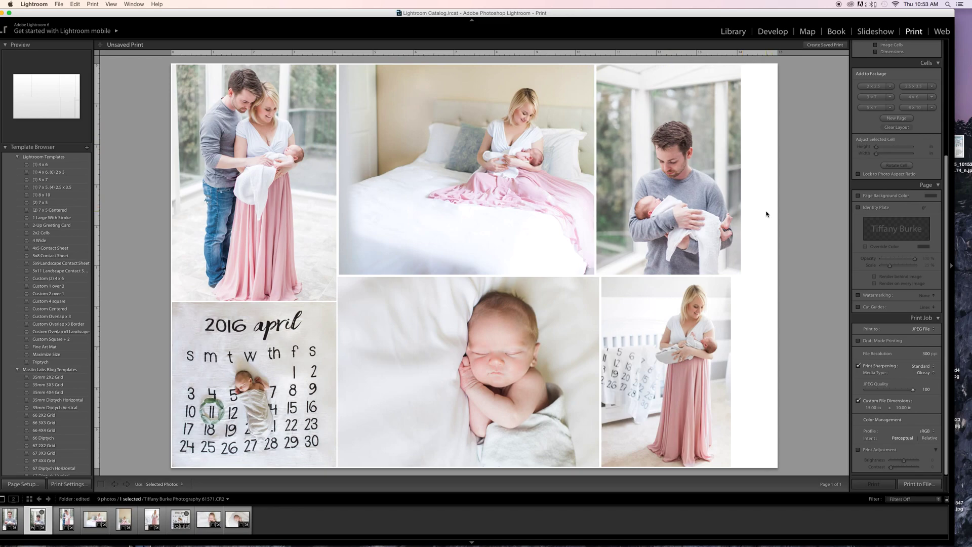
Widen the mother-on-bed cell toward the father's photo and shift the father's photo beside it along the page's upper edge
left_click_drag(495, 173, 492, 143)
left_click_drag(590, 168, 665, 179)
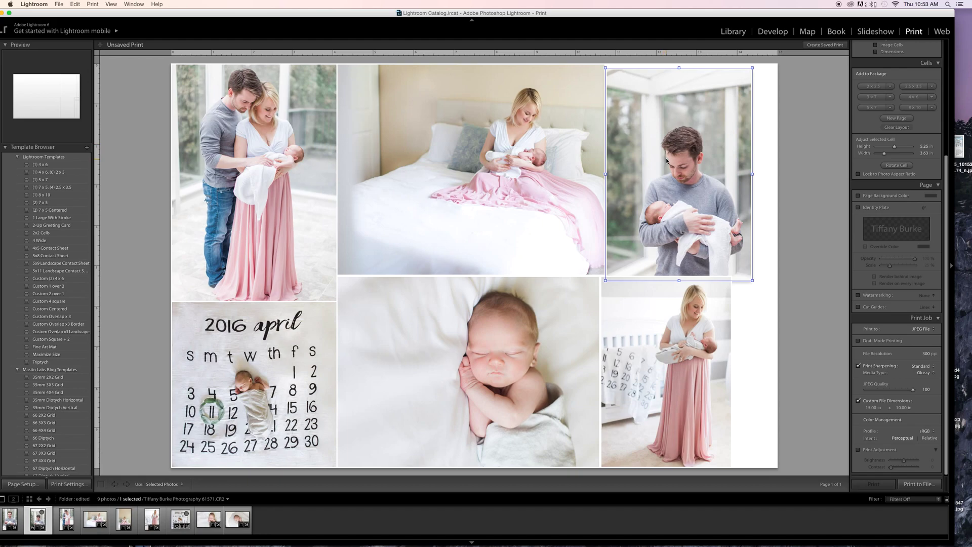
left_click_drag(665, 132, 666, 117)
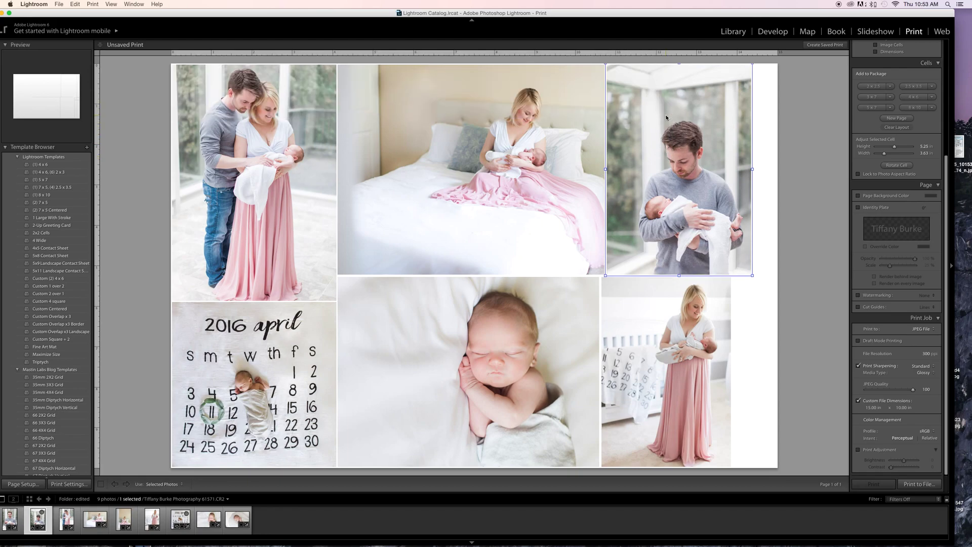
Widen the mother-beside-crib cell until its outer edge lines up with the father-holding-baby photo above it
left_click(759, 302)
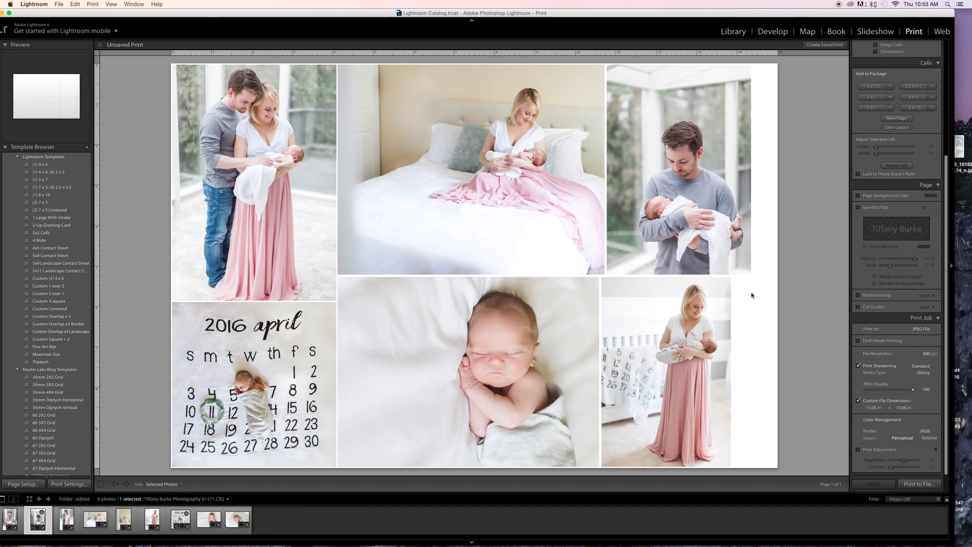
left_click(697, 315)
left_click_drag(732, 371, 751, 369)
left_click(757, 374)
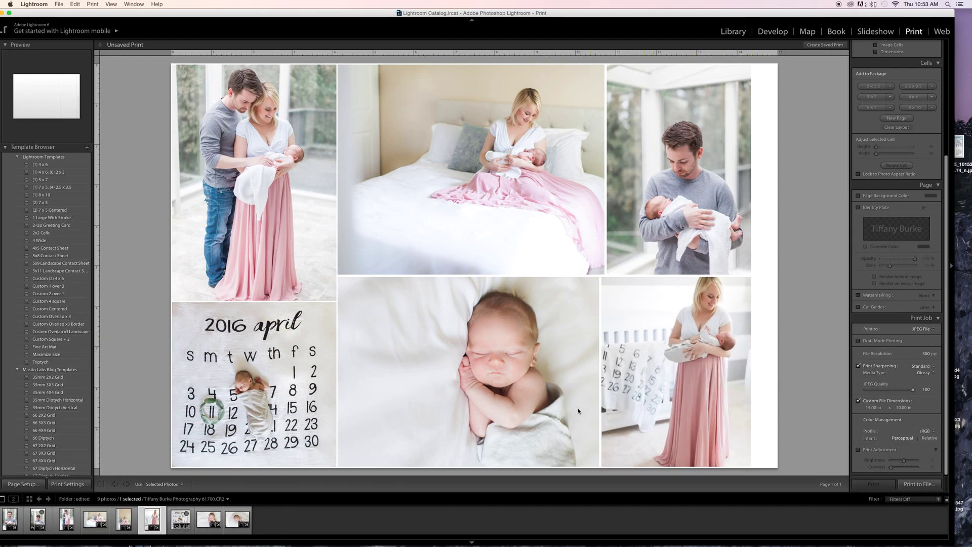
Set the custom file dimensions to 16 x 8 in
left_click(871, 408)
key("BackSpace")
type("16")
key("Tab")
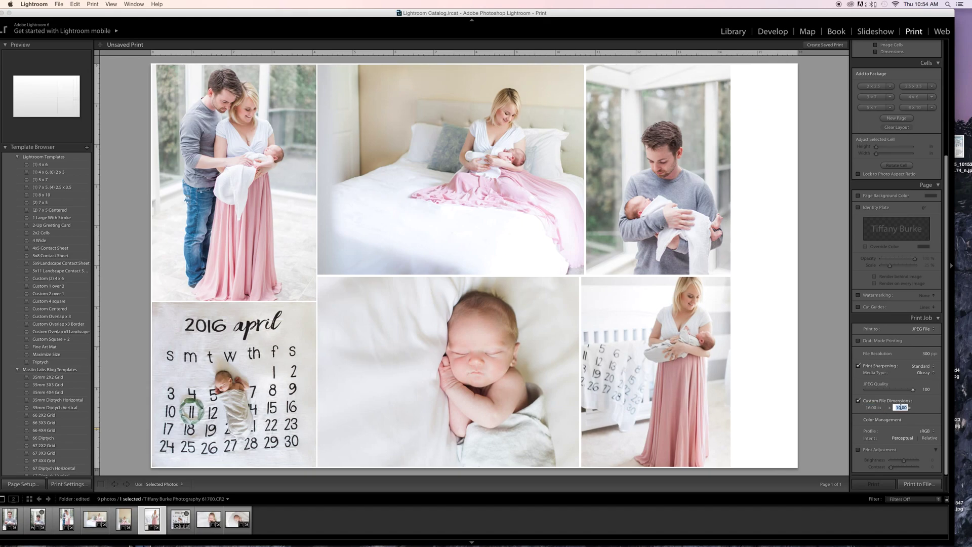
type("8")
key("Return")
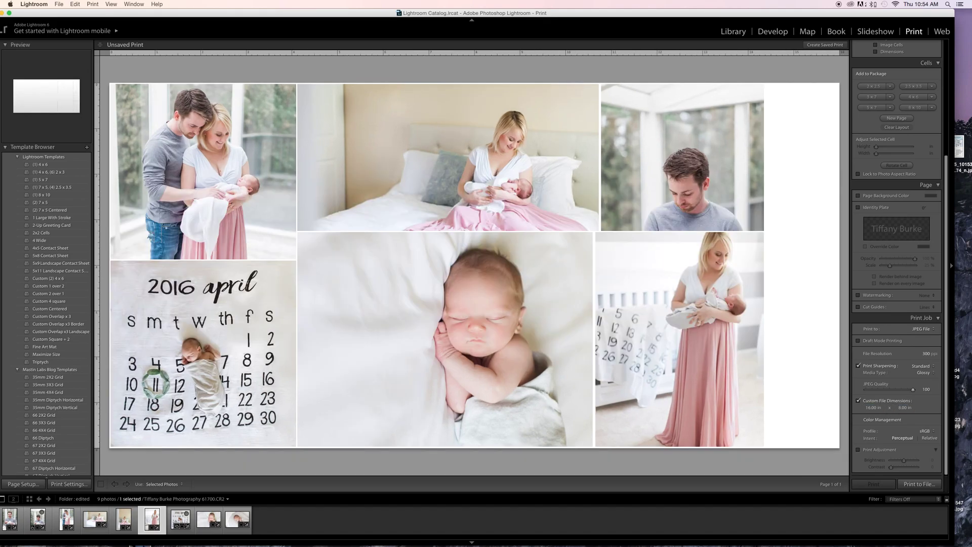
Set the custom file dimensions to 14 x 10 in
left_click(870, 407)
type("14")
left_click(903, 407)
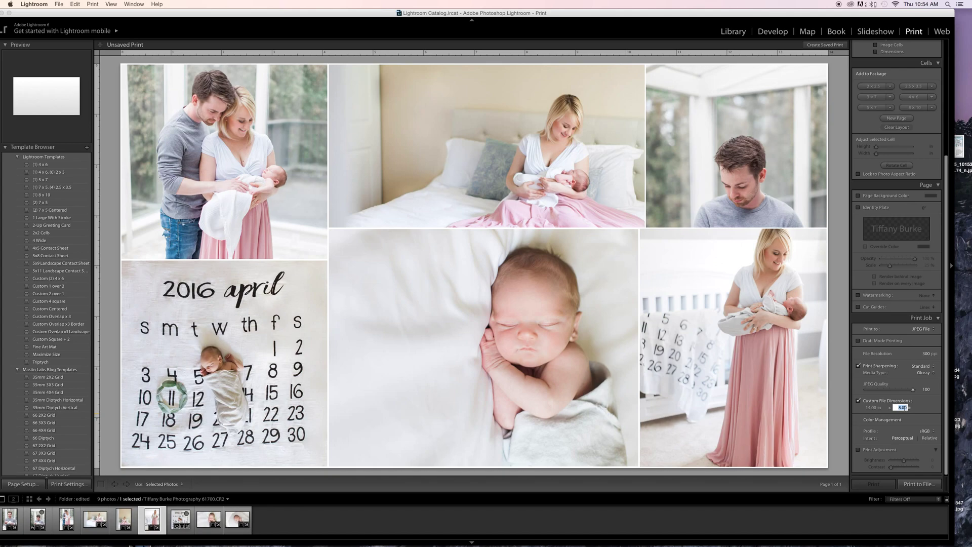
type("10")
key("Return")
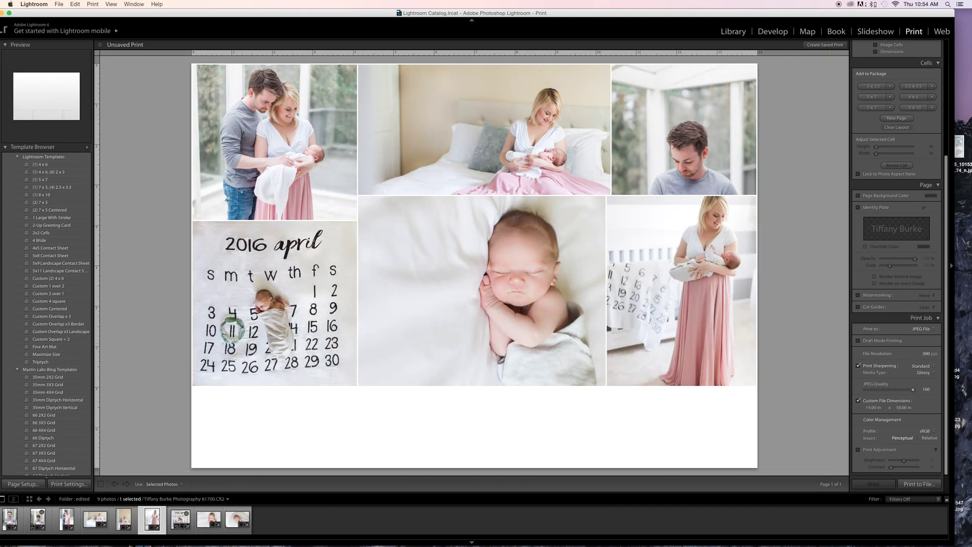
Move the calendar cell to the page's lower edge, shorten it slightly, and extend the couple's cell down to it, about 6.13 in high
left_click_drag(300, 278, 300, 357)
left_click_drag(212, 396, 238, 442)
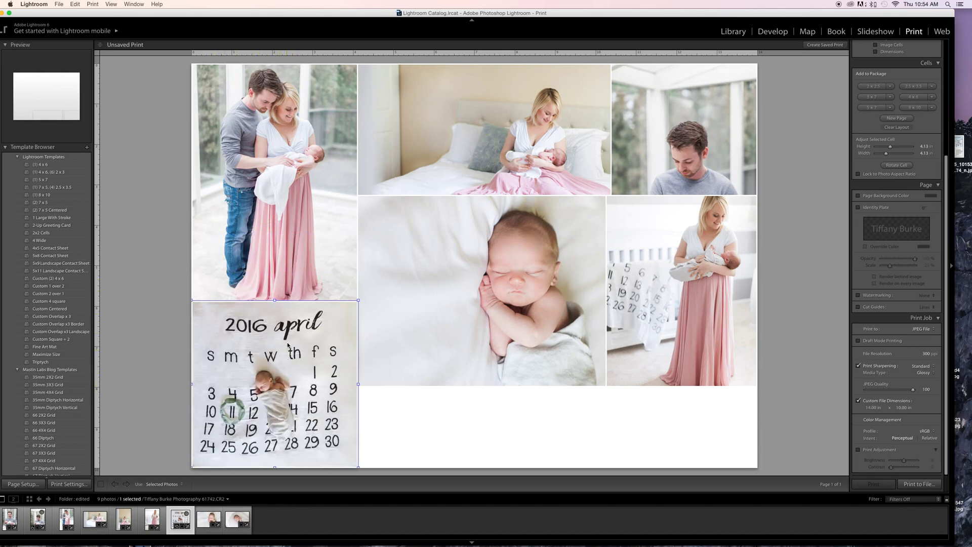
left_click_drag(274, 301, 245, 303)
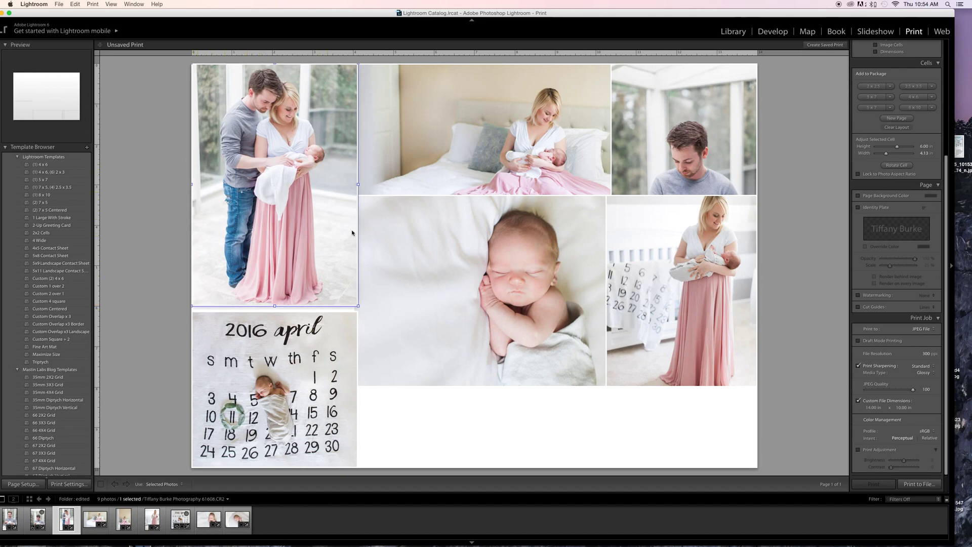
left_click_drag(357, 306, 358, 310)
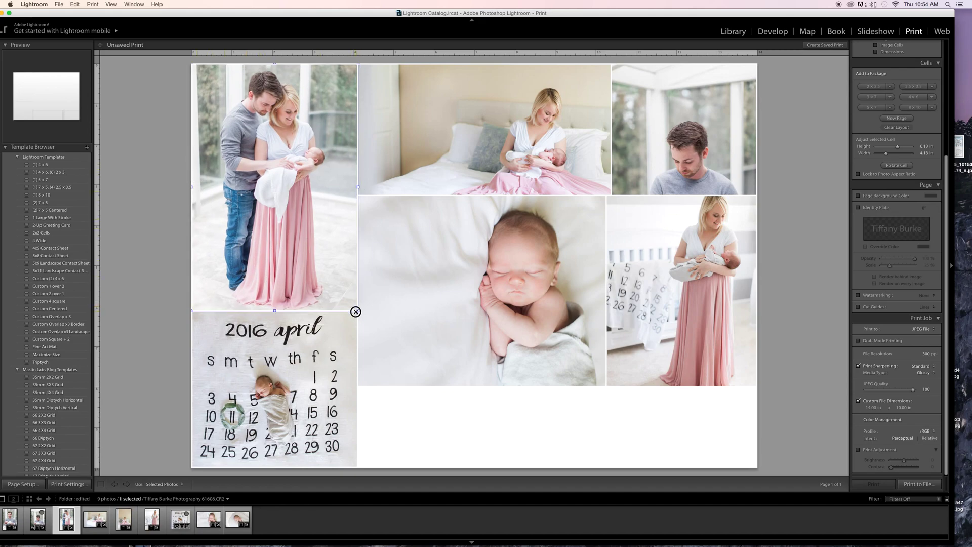
Move the sleeping-baby and mother-beside-crib cells down to the page's lower edge and resize the crib cell to about 3.50 in wide
left_click_drag(503, 314, 507, 416)
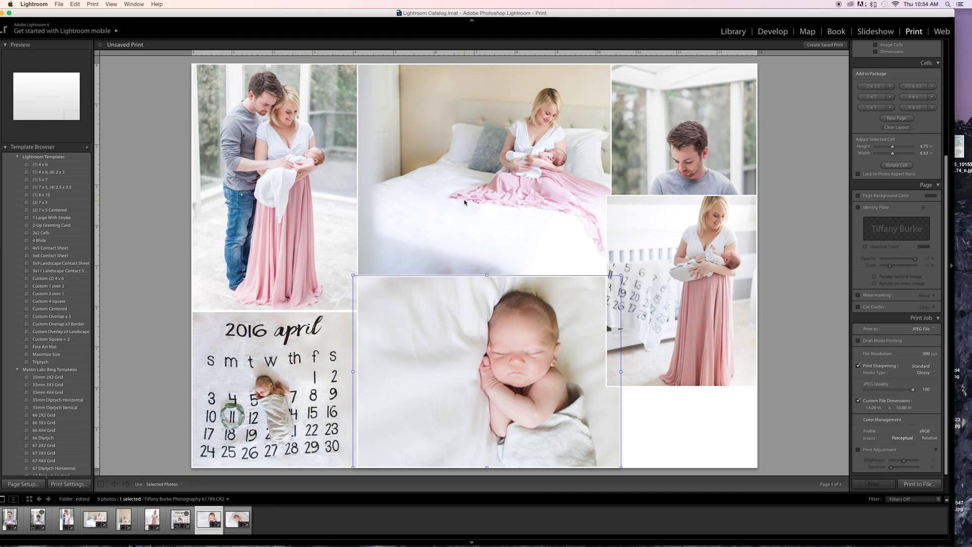
left_click_drag(668, 251, 676, 330)
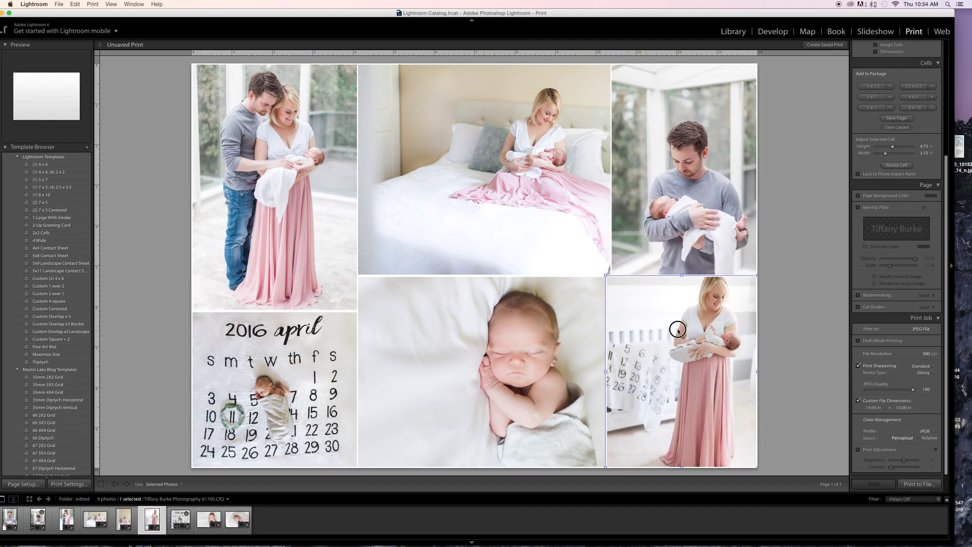
left_click_drag(606, 276, 626, 276)
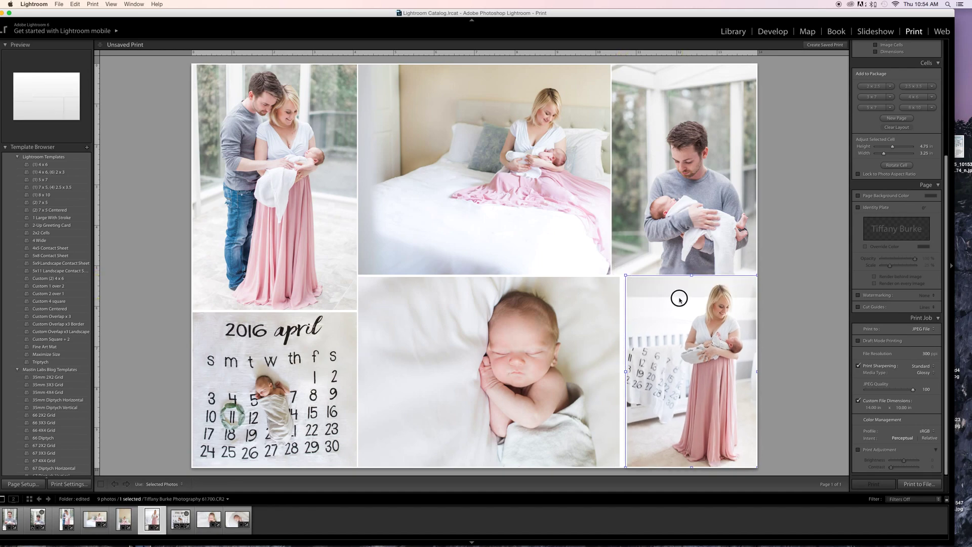
left_click_drag(678, 297, 669, 297)
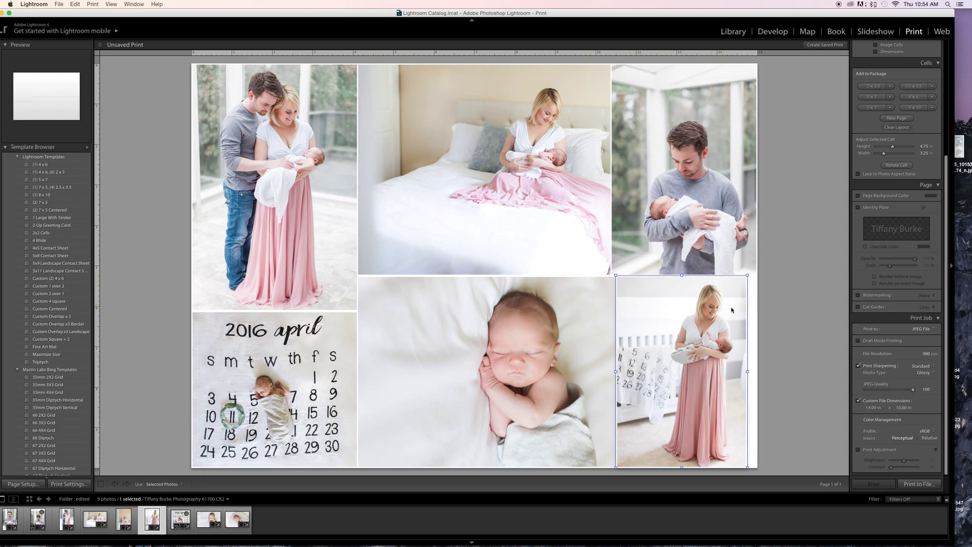
left_click_drag(748, 370, 807, 369)
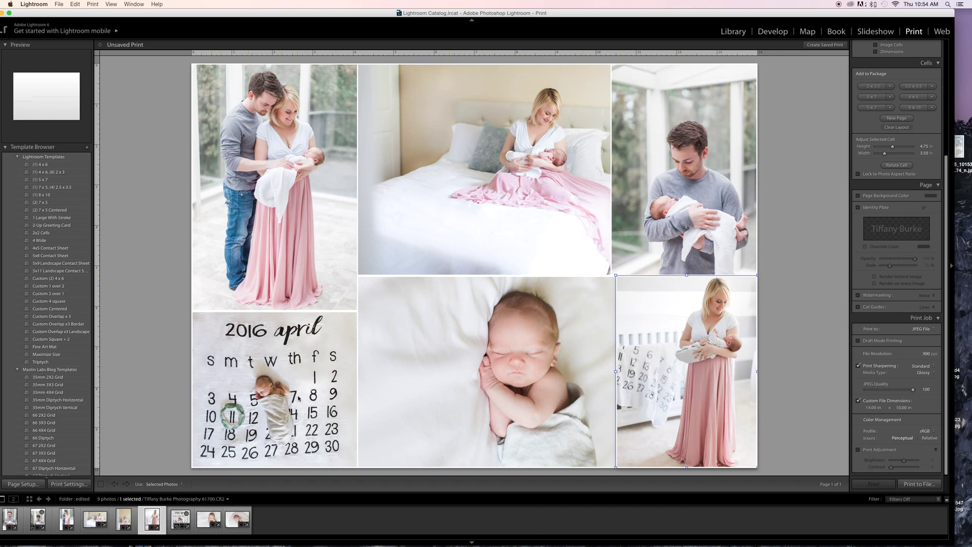
Resize the father-holding-baby cell to about 4.88 in high and 3.25 in wide, and extend the mother-beside-crib cell up to meet it
left_click(717, 220)
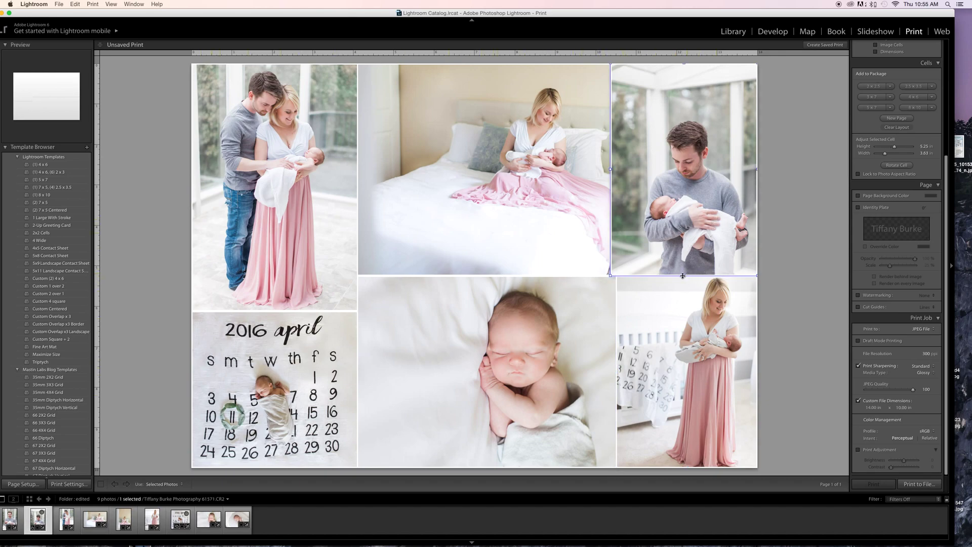
left_click_drag(686, 276, 686, 260)
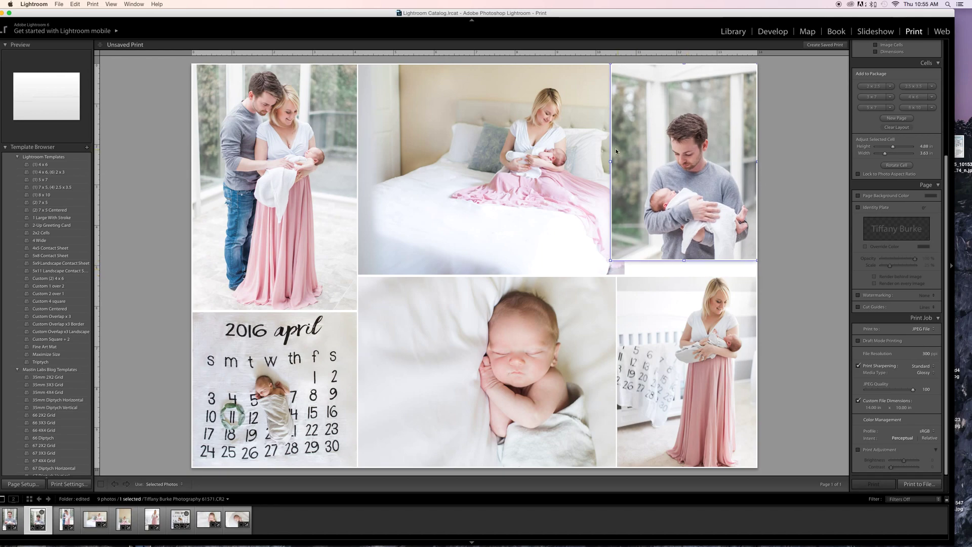
left_click_drag(611, 163, 624, 162)
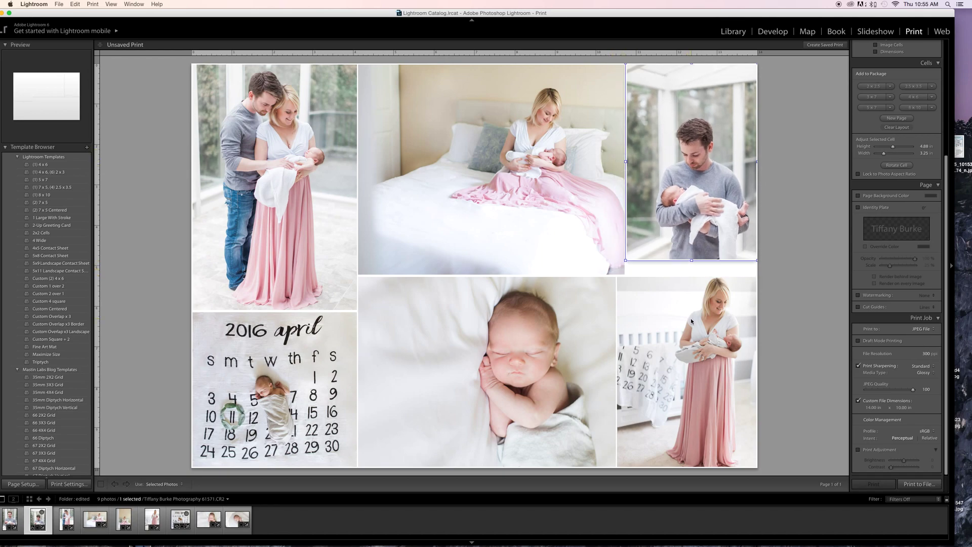
left_click(680, 281)
left_click_drag(686, 275, 687, 261)
Narrow the mother-on-bed cell to about 6.50 in and widen the father-holding-baby cell to meet its edge
left_click(616, 180)
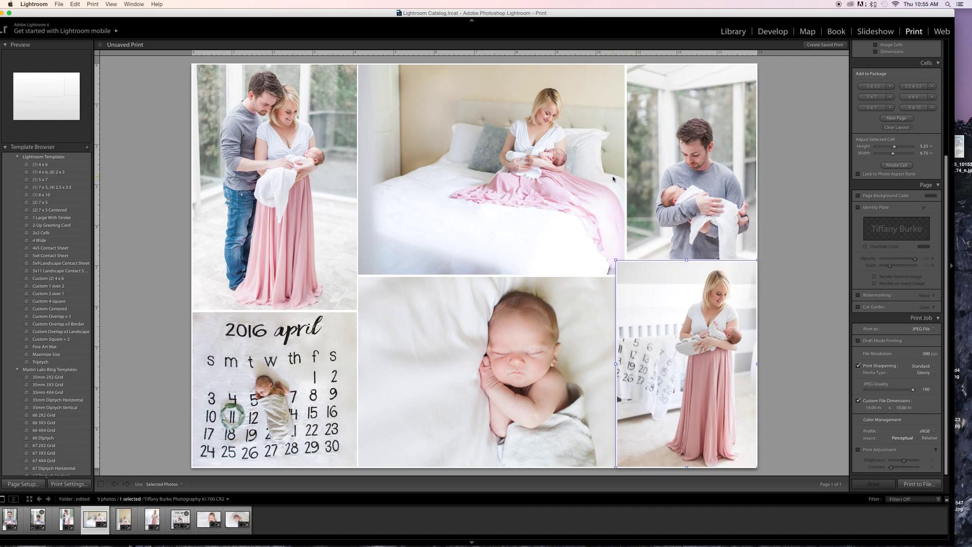
left_click_drag(625, 170, 615, 168)
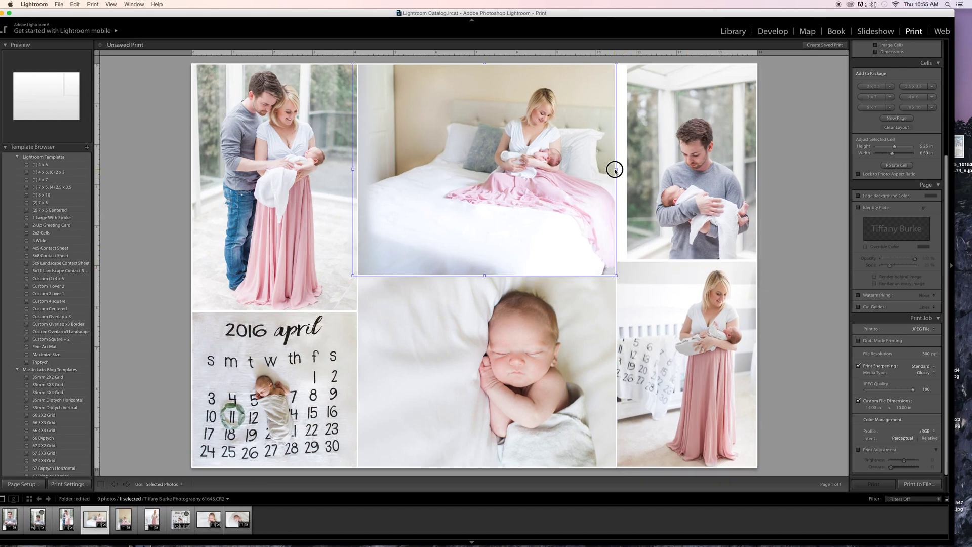
left_click(629, 168)
left_click_drag(620, 160, 614, 162)
left_click(631, 271)
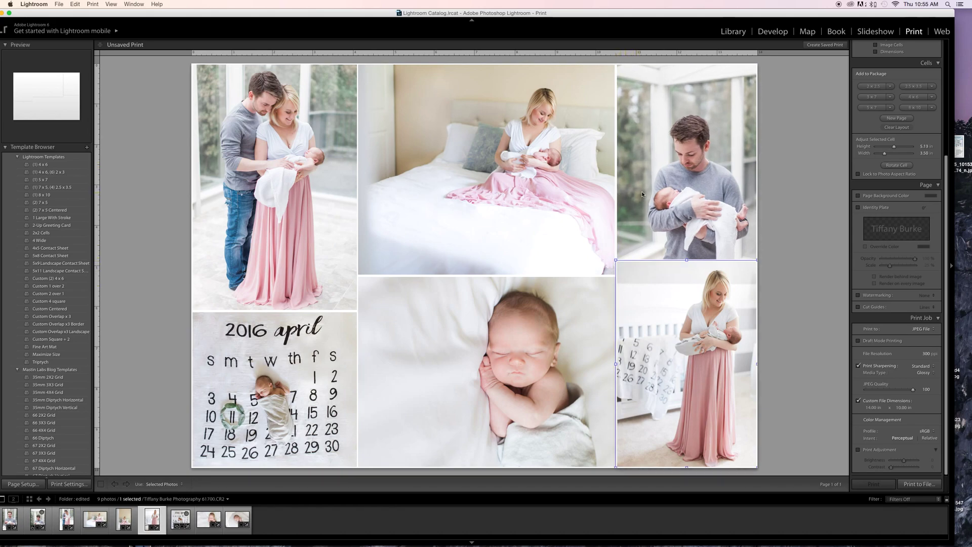
left_click(638, 169)
left_click_drag(616, 162, 614, 162)
left_click(788, 190)
left_click_drag(600, 255, 600, 187)
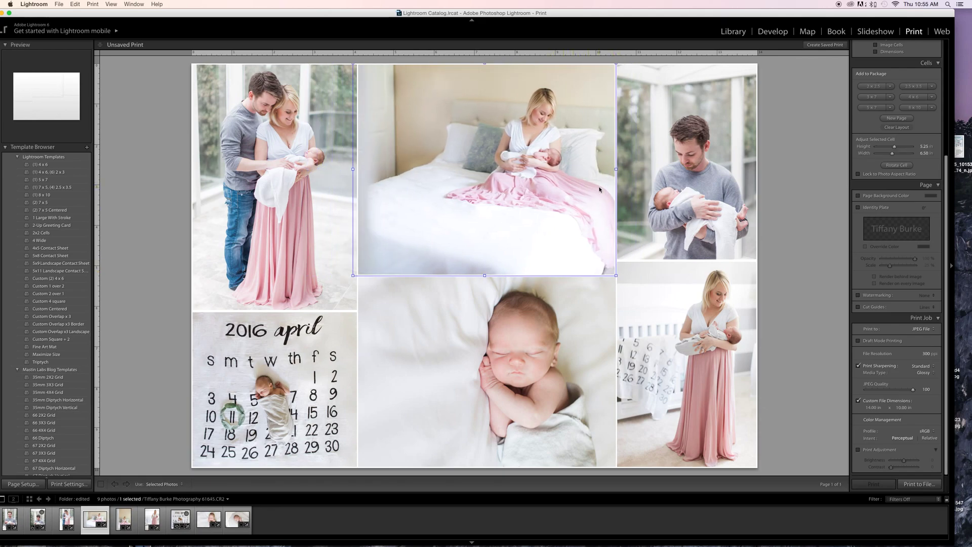
left_click(674, 189)
left_click(775, 197)
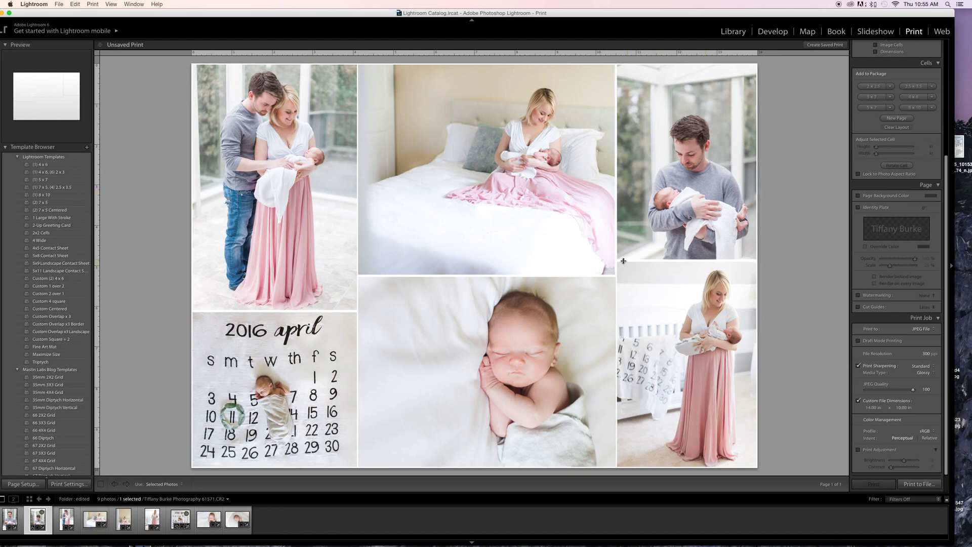
Widen the mother-beside-crib cell to about 3.63 in toward the sleeping baby and send it to the back
left_click(633, 281)
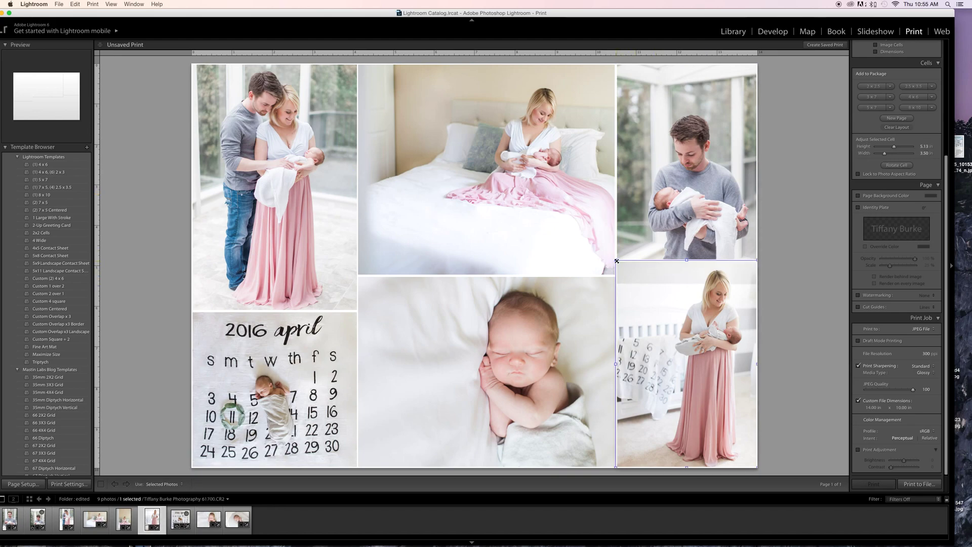
left_click_drag(616, 260, 613, 260)
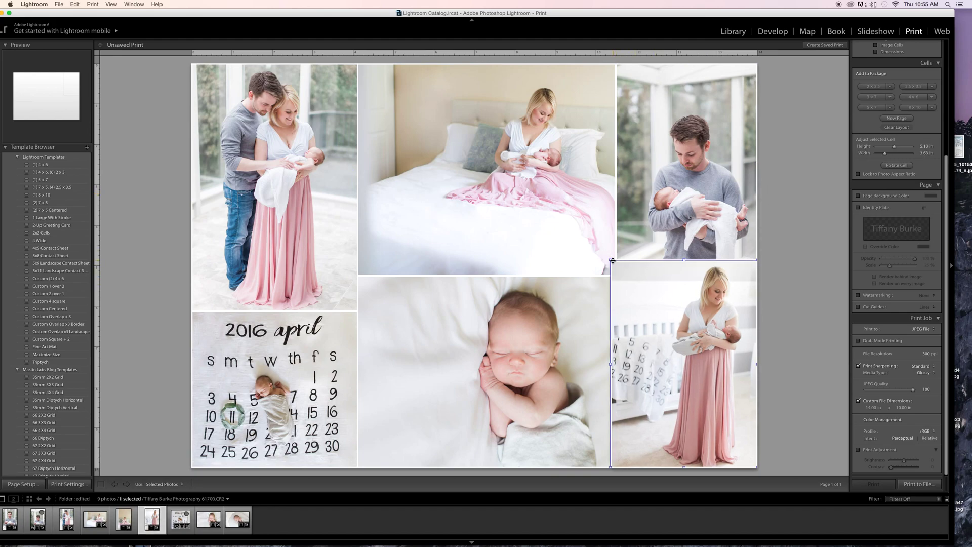
right_click(615, 296)
left_click(621, 300)
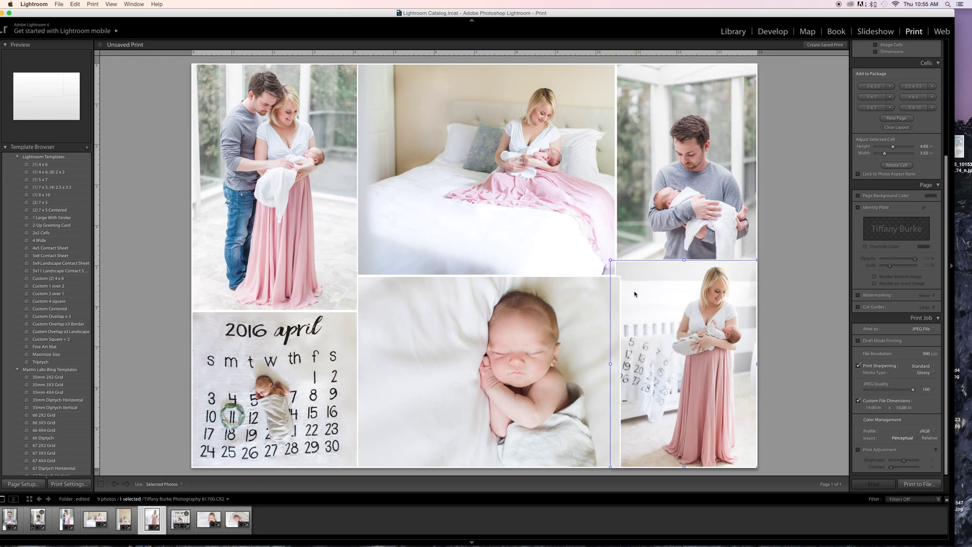
Shift the sleeping-baby cell sideways so its edge beside the crib photo aligns with the mother-on-bed cell
left_click_drag(579, 321, 577, 349)
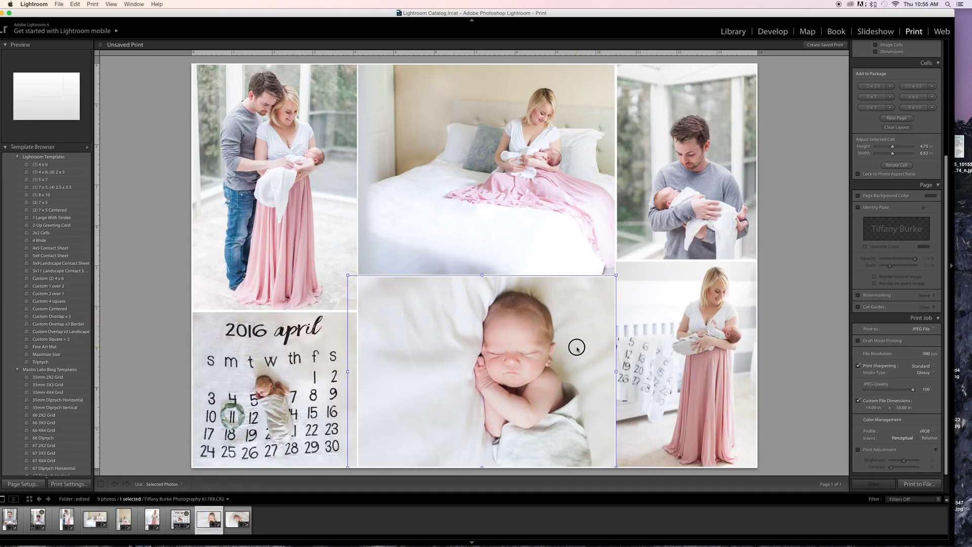
left_click(816, 294)
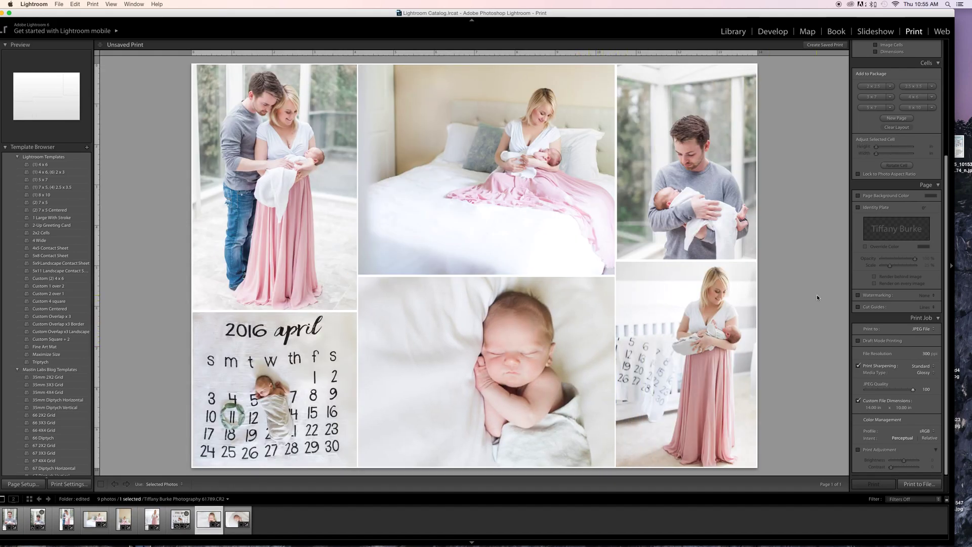
Widen the father-holding-baby cell to about 3.63 in toward the mother-on-bed photo and send it to the back
left_click(671, 217)
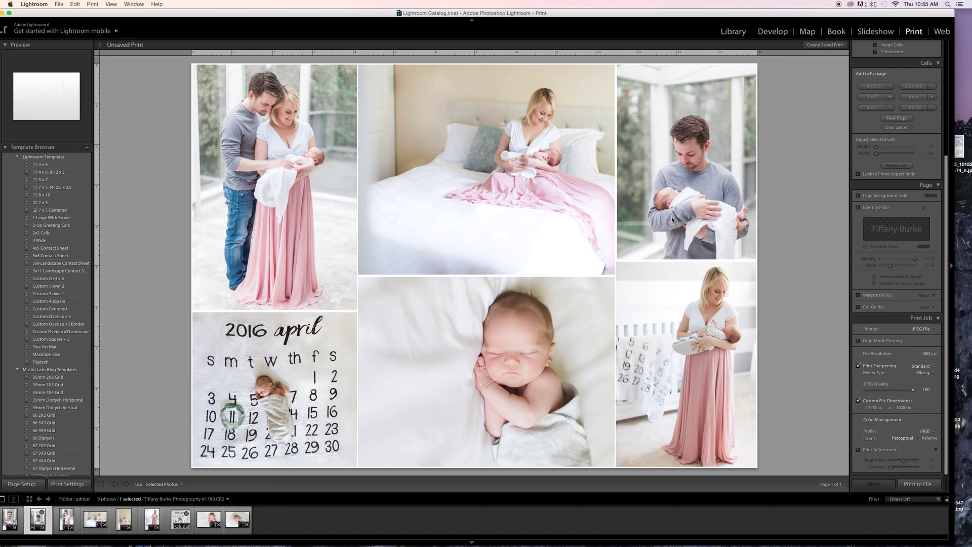
left_click(615, 162)
left_click_drag(614, 162, 611, 161)
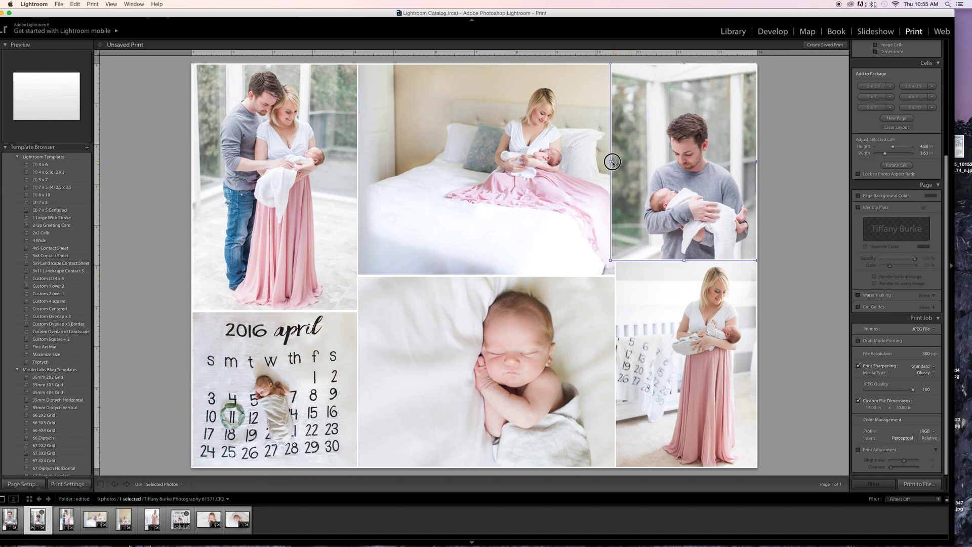
right_click(623, 164)
left_click(623, 165)
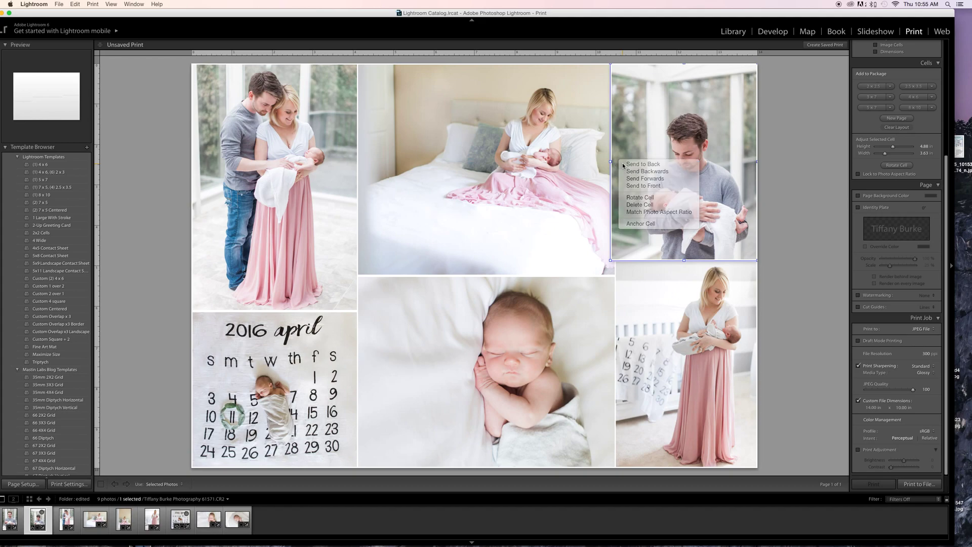
left_click(801, 179)
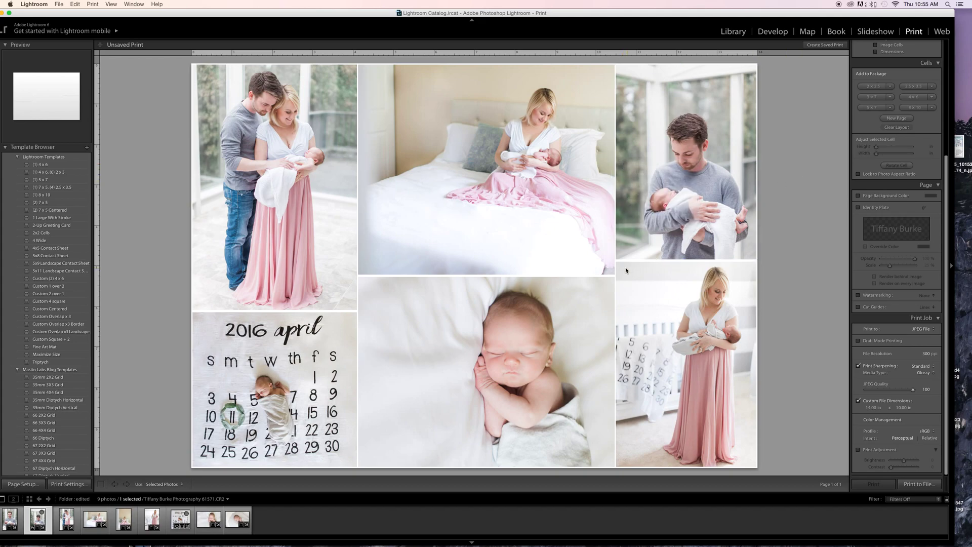
Extend the mother-beside-crib cell upward over the father's photo to a height of about 5.38 in
left_click(682, 262)
left_click_drag(685, 260, 685, 249)
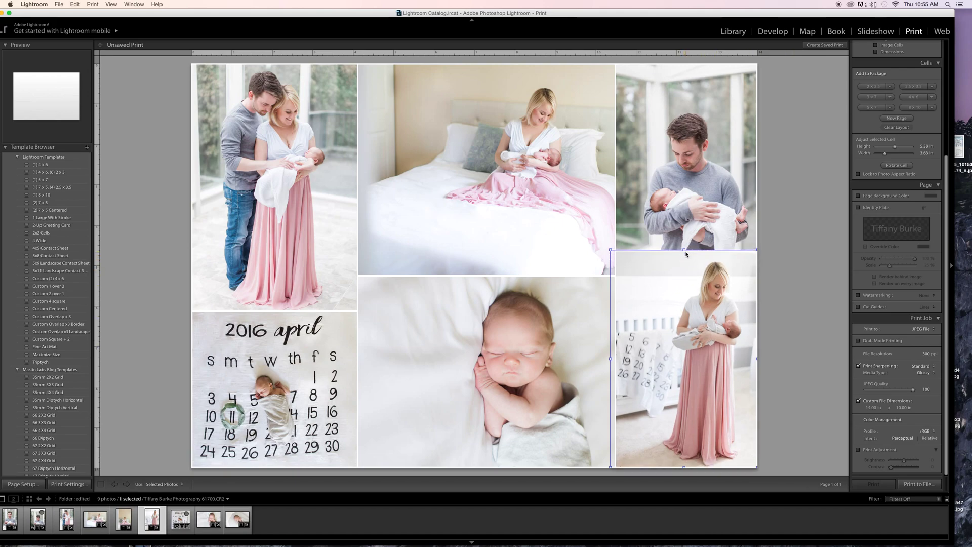
left_click(782, 259)
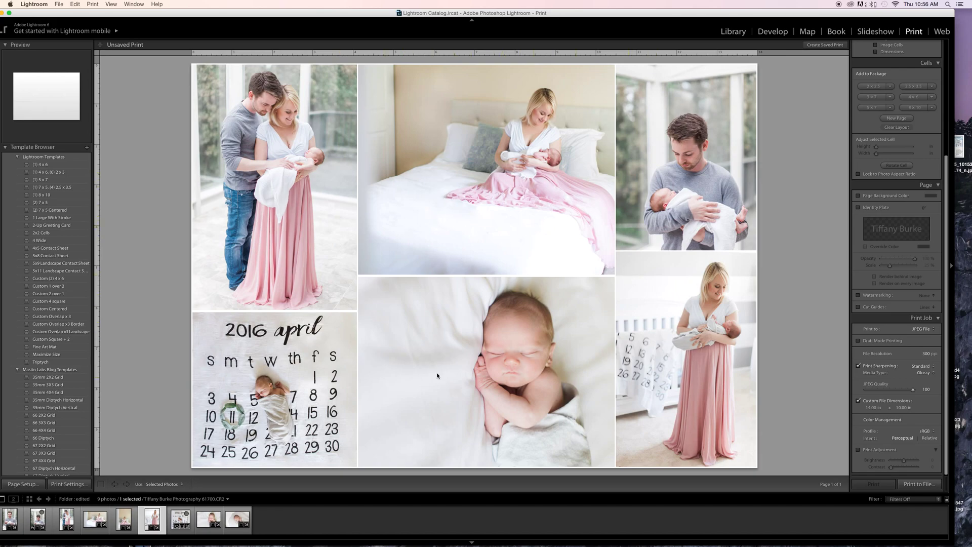
Save the collage layout as a print template named "For FB Multiple Photos" in the User Templates folder
left_click_drag(463, 11, 480, 9)
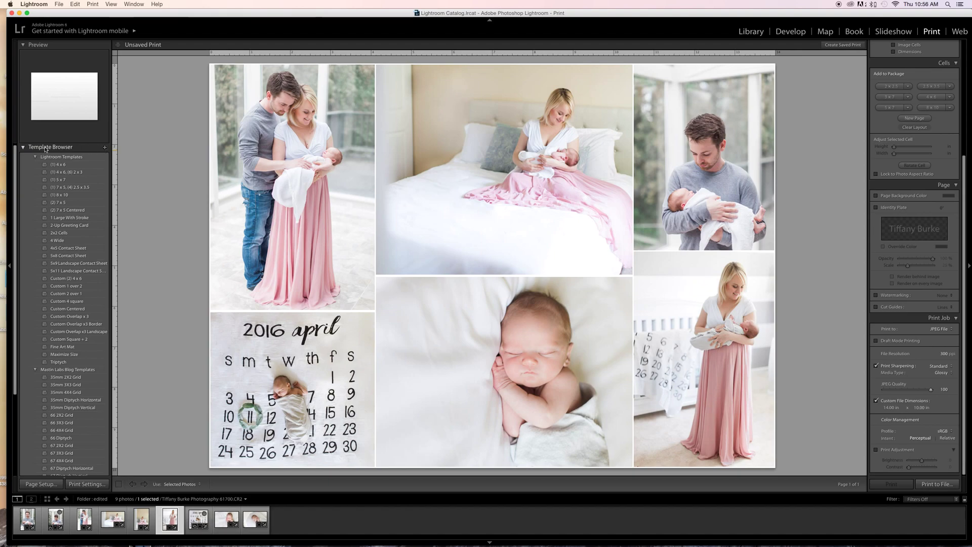
left_click(105, 147)
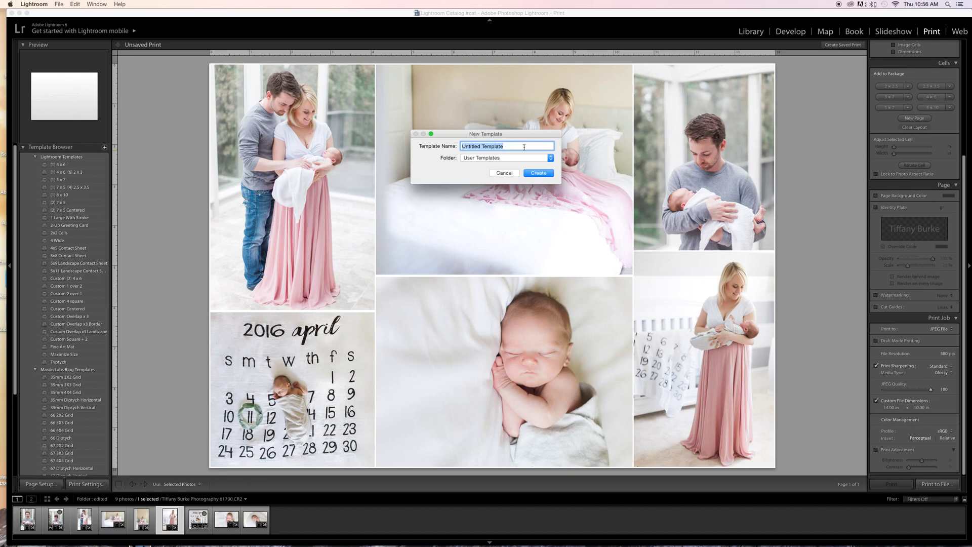
type("Fa")
type("ple Photos")
left_click(539, 173)
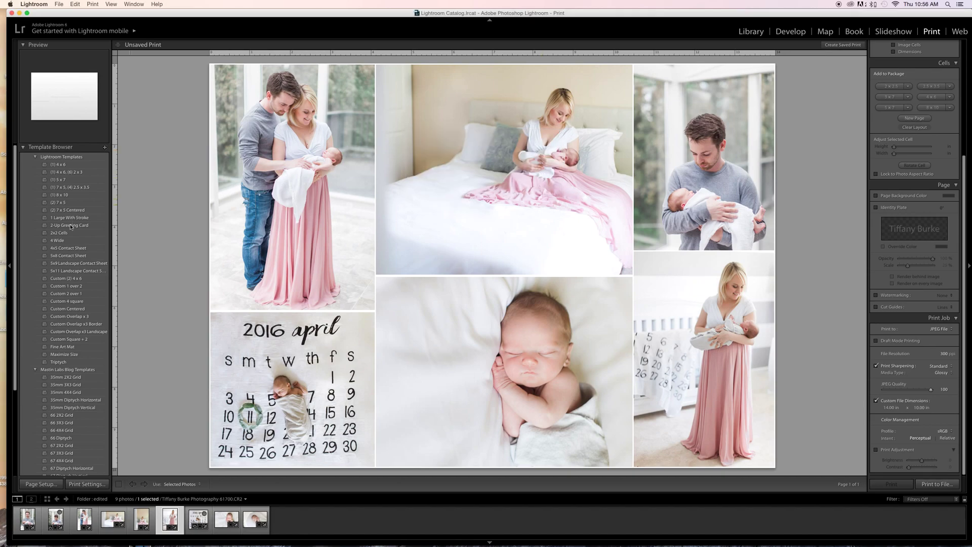
Apply the FB Wide or Side By Side template and fill its two large cells with the mother-beside-crib and couple photos
scroll(76, 243, "down", 4)
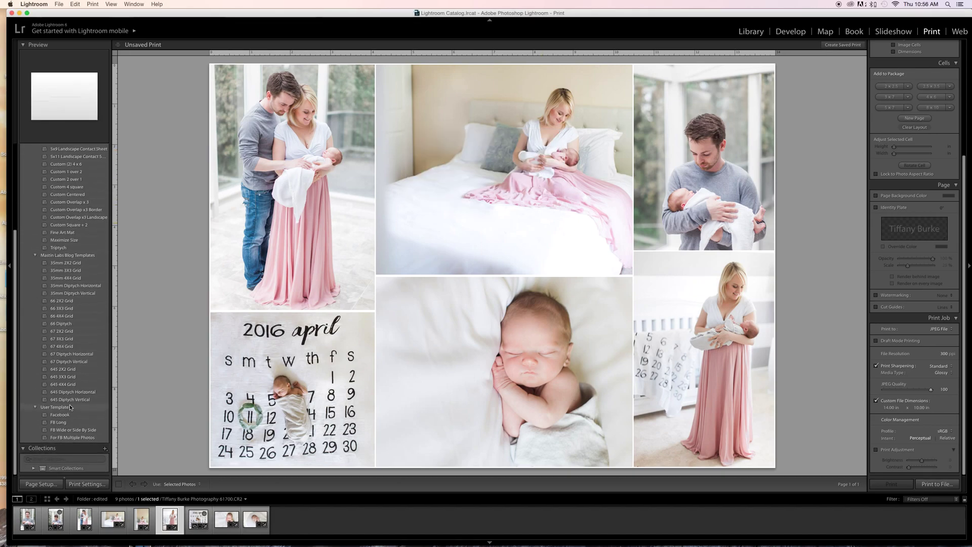
left_click(58, 430)
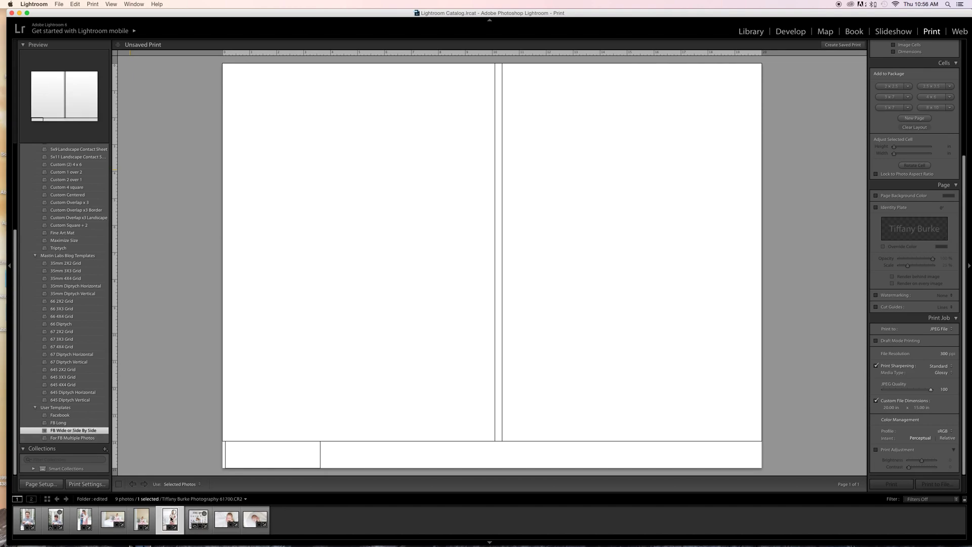
left_click_drag(170, 520, 394, 158)
left_click_drag(85, 520, 600, 240)
left_click(279, 458)
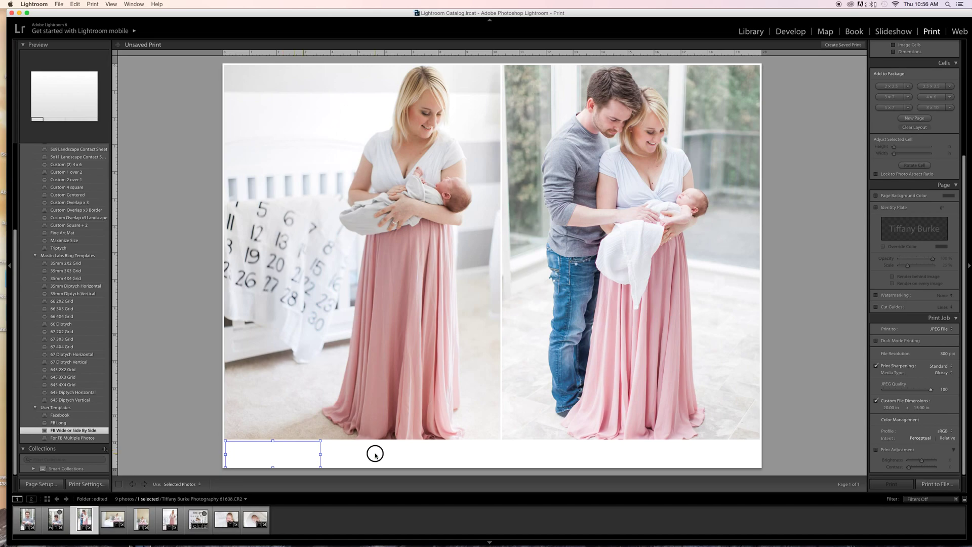
Narrow the mother-beside-crib cell to about 9.13 in, narrow the couple cell similarly and move it against the first photo
left_click(430, 259)
left_click_drag(503, 252, 469, 252)
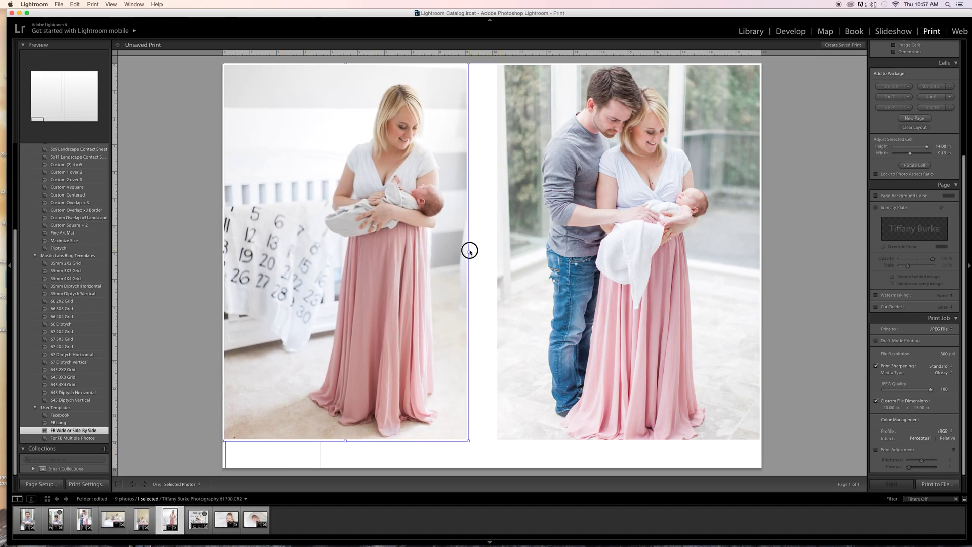
left_click(564, 250)
left_click_drag(761, 252, 725, 249)
left_click_drag(641, 264, 618, 232)
Set the custom file width of the side-by-side page to 17.5 in
left_click(754, 272)
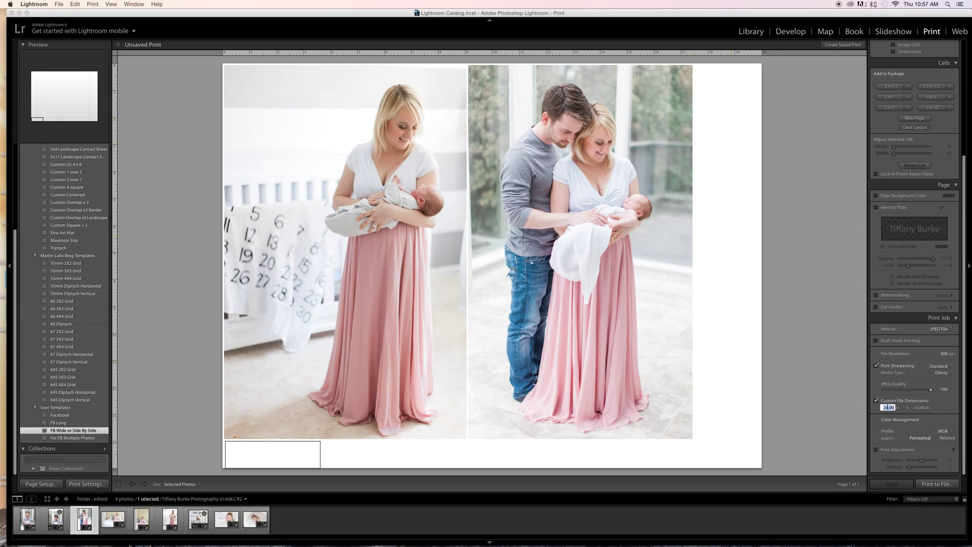
type("17.5")
key("Return")
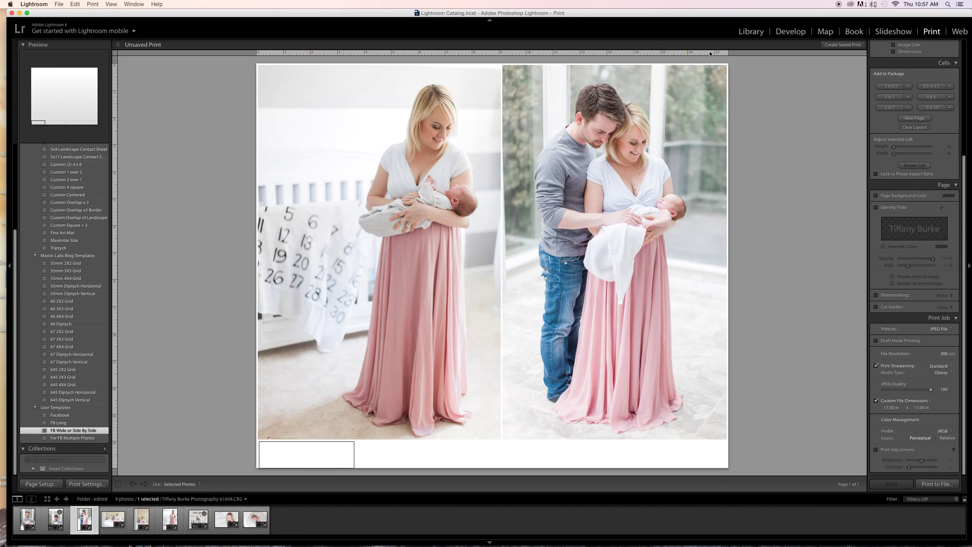
Move the studio logo image from the 2016-04-15 folder into the edited folder and place it in the print layout's small cell
left_click(752, 31)
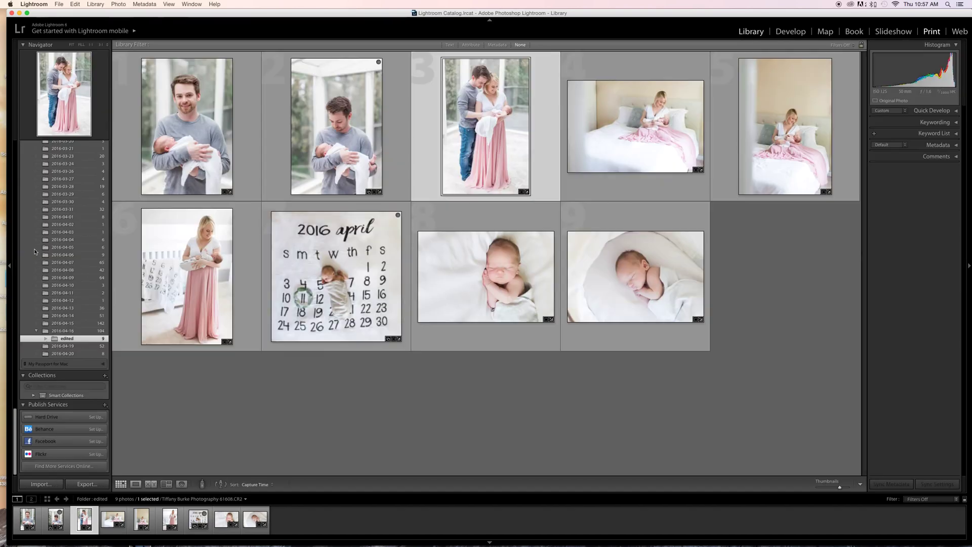
left_click(55, 323)
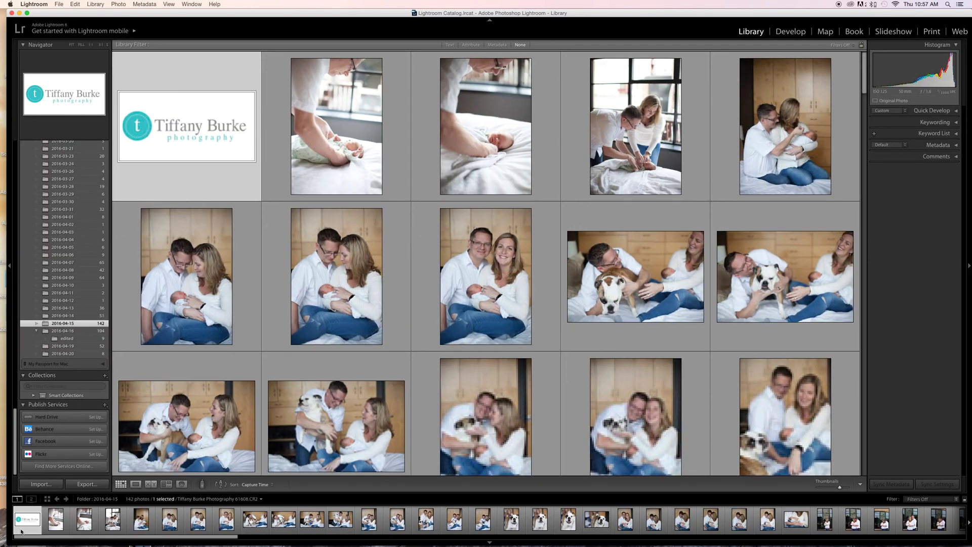
left_click_drag(25, 525, 64, 339)
left_click(65, 339)
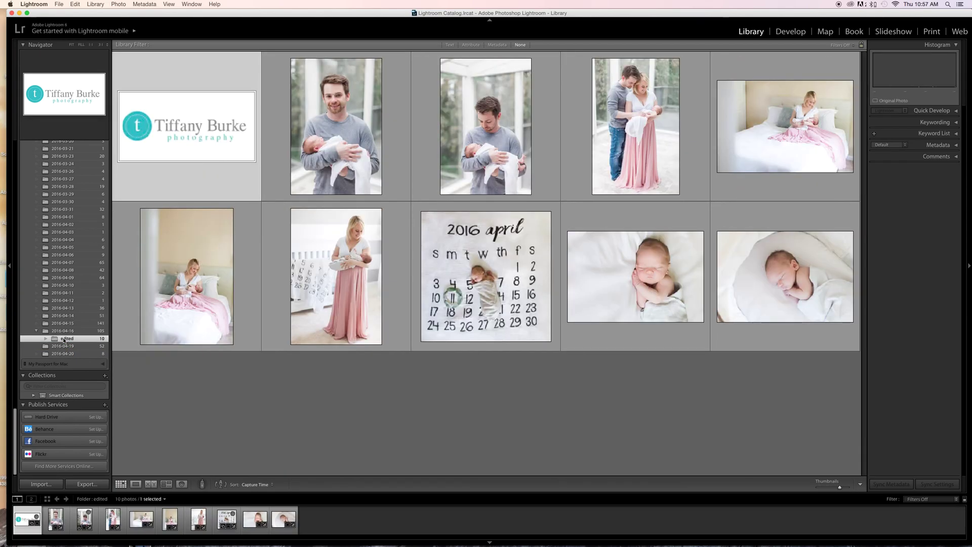
left_click(932, 32)
left_click_drag(25, 519, 282, 457)
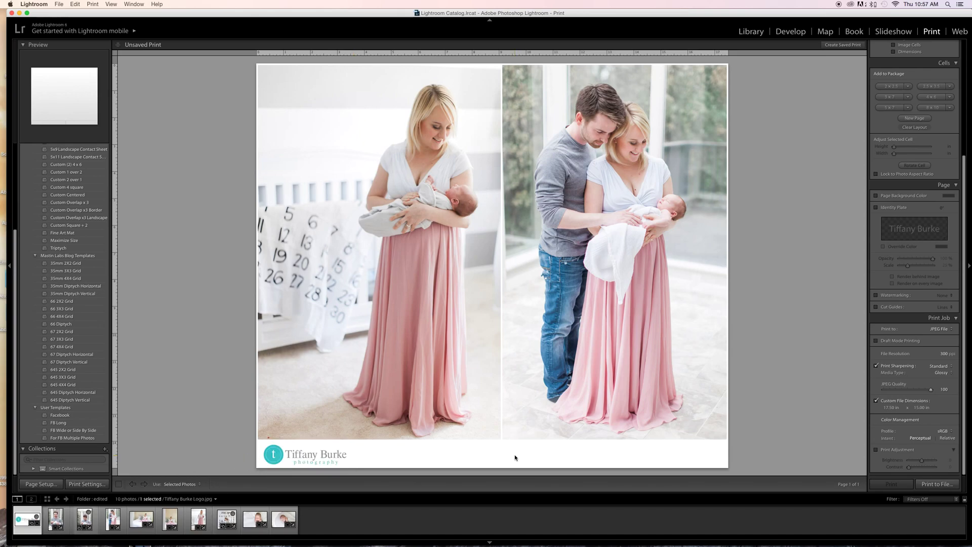
Apply the For FB Multiple Photos template and fill its cells with the calendar, sleeping-baby, couple, father, mother-on-bed and mother-beside-crib photos
left_click(77, 439)
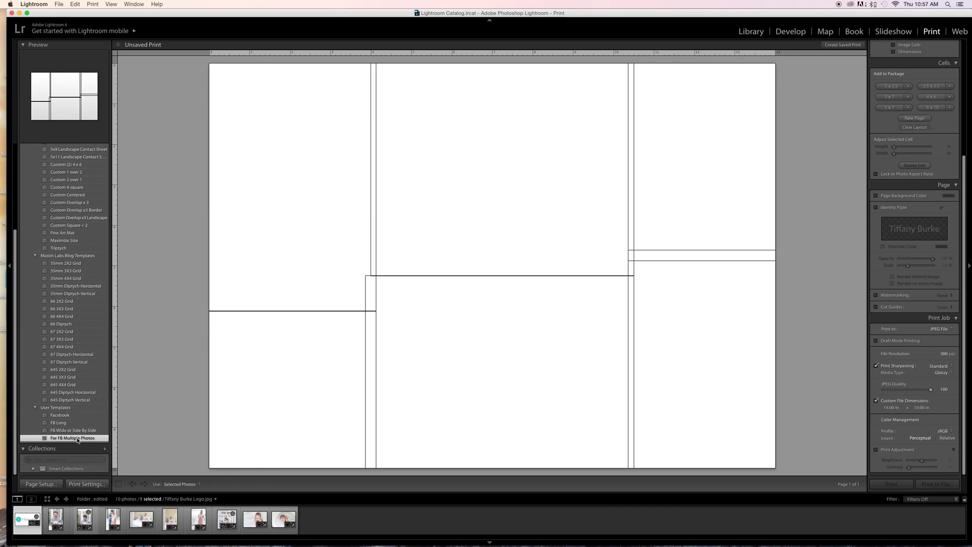
left_click_drag(226, 519, 262, 388)
left_click_drag(246, 521, 465, 335)
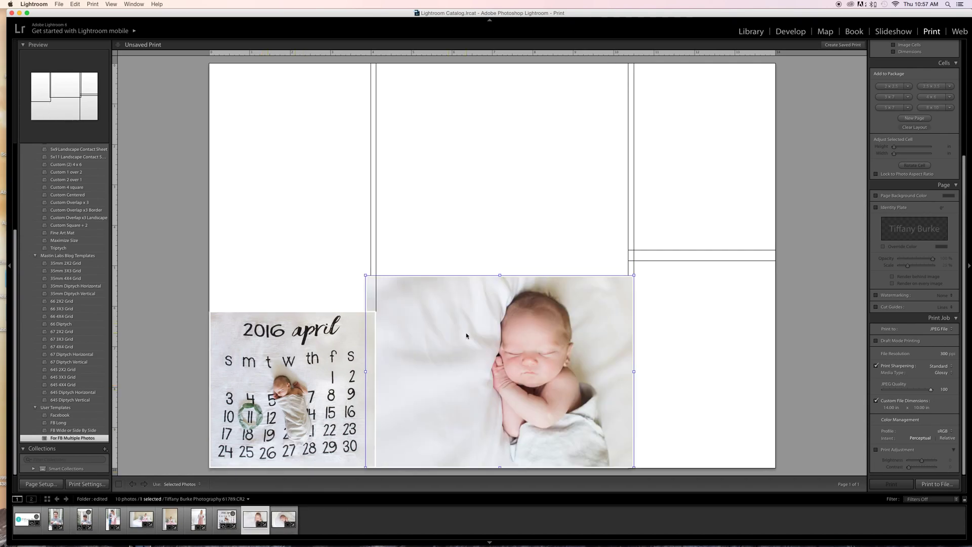
left_click_drag(112, 519, 241, 254)
left_click_drag(94, 510, 382, 511)
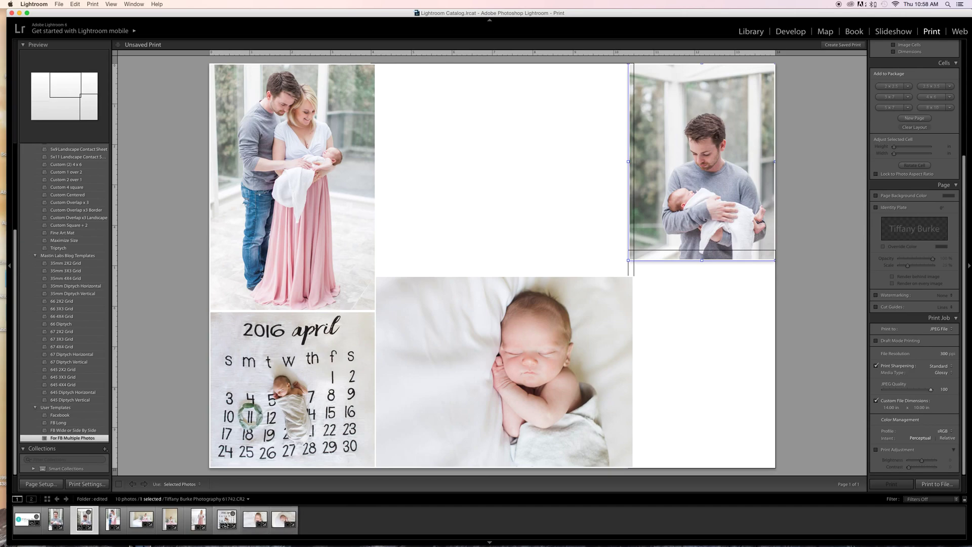
left_click_drag(141, 519, 488, 195)
left_click_drag(195, 519, 662, 397)
left_click(789, 292)
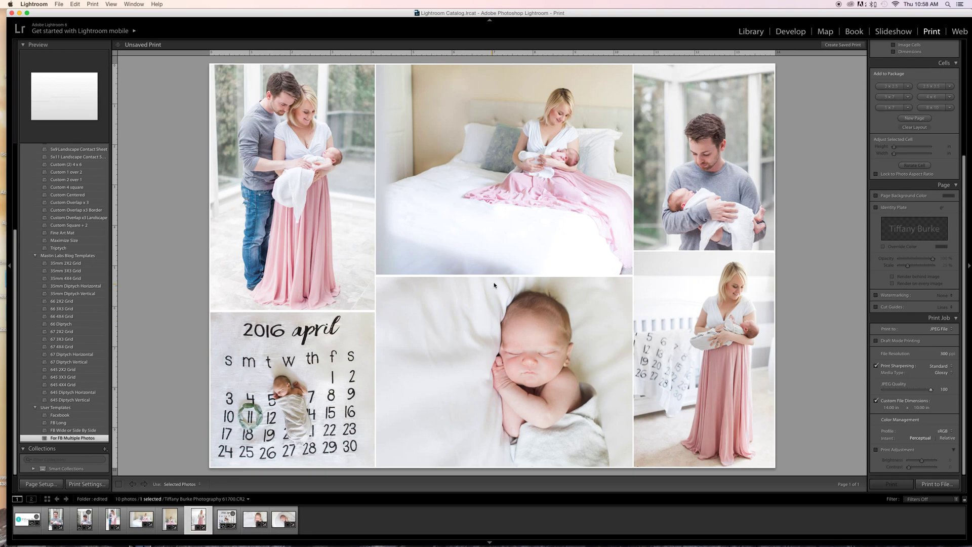
Set the collage's custom file height to 11 in to add a blank strip below the photos
scroll(915, 371, "down", 1)
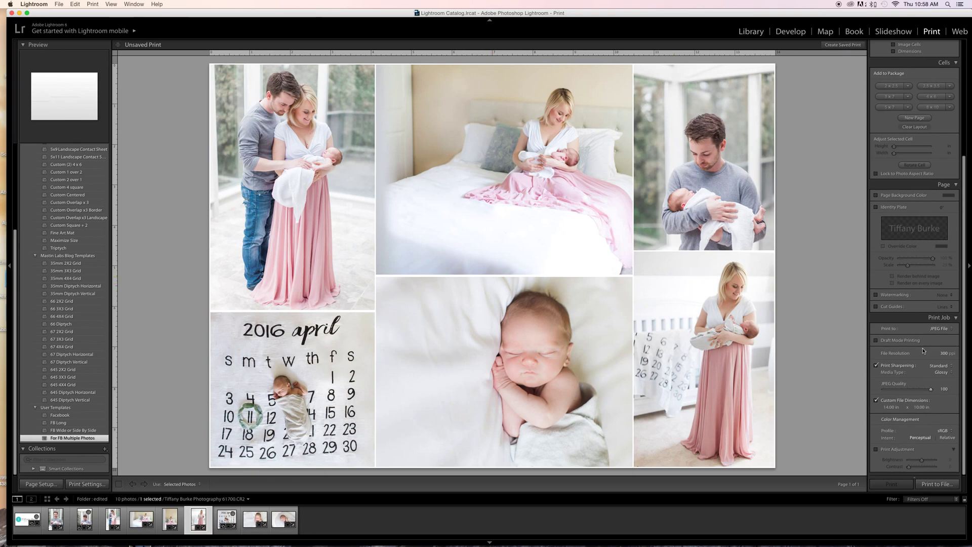
scroll(915, 371, "up", 1)
left_click(894, 407)
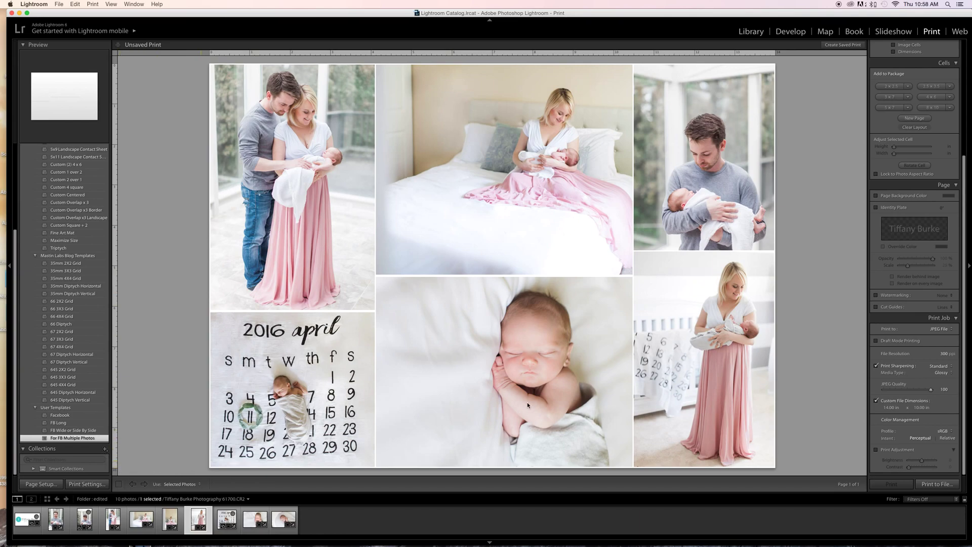
left_click(921, 407)
type("11")
key("Return")
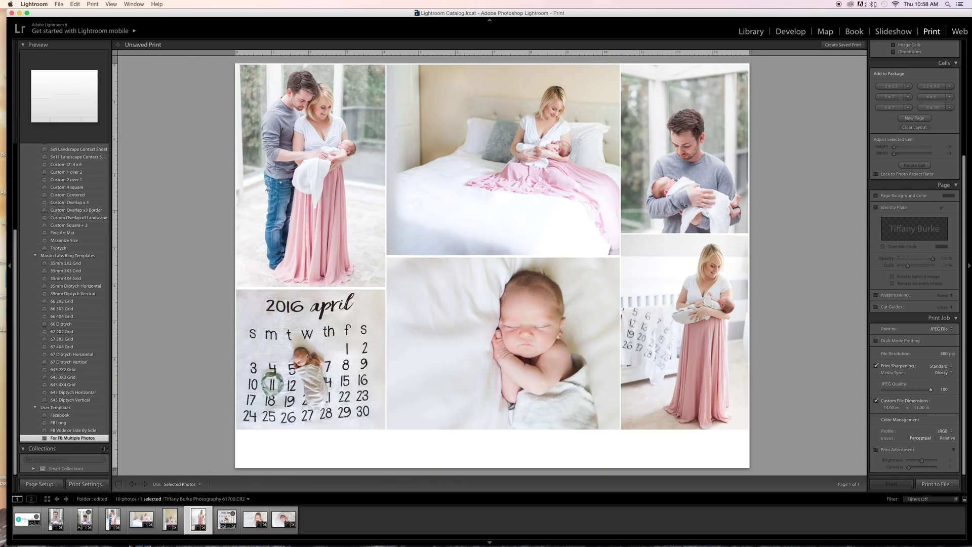
Add the studio logo below the calendar photo and shrink its cell to about 2.13 x 0.75 in within the blank strip
left_click_drag(27, 519, 277, 447)
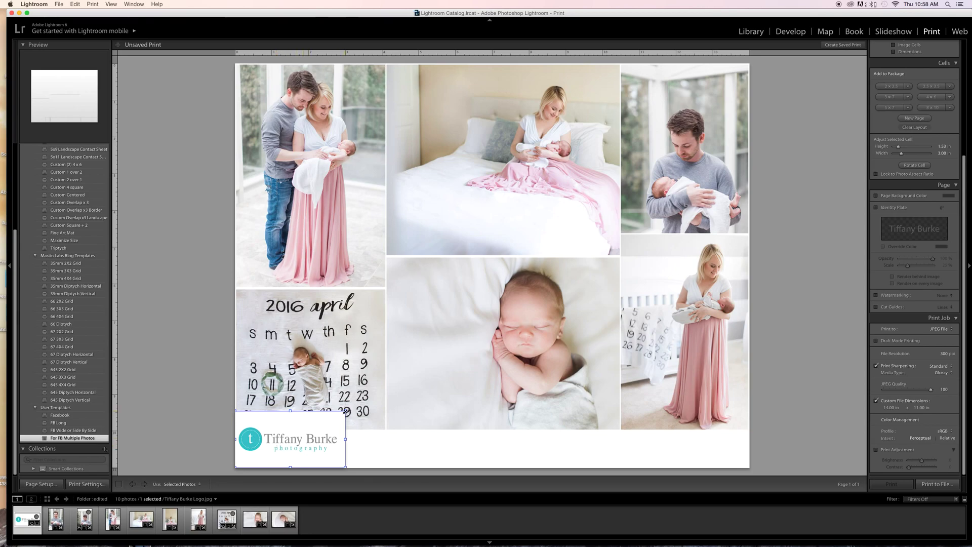
left_click(334, 436)
left_click_drag(334, 435, 276, 453)
left_click(369, 440)
Set the collage's custom file height to 10.7 in to tighten the strip around the logo
left_click(921, 408)
type("10.")
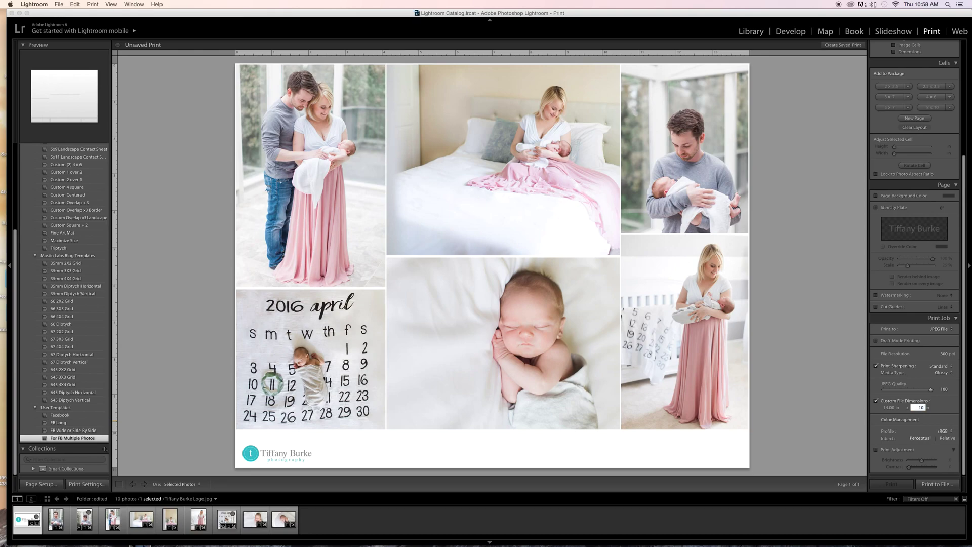
type("7")
key("Return")
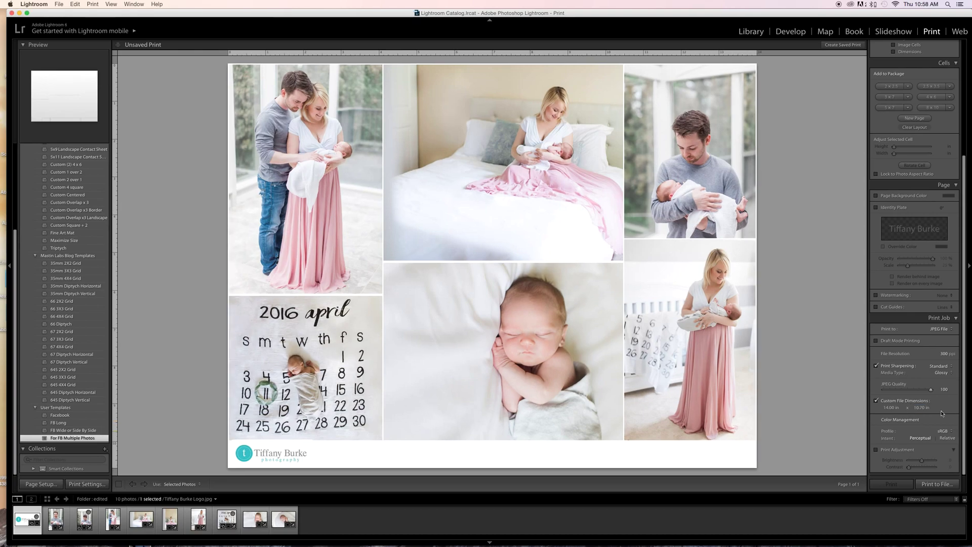
left_click(309, 448)
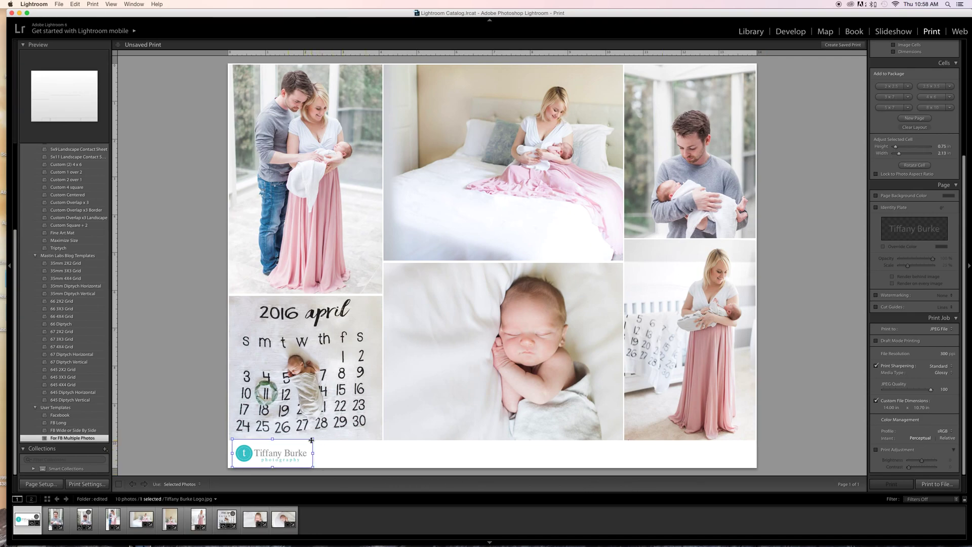
left_click(546, 455)
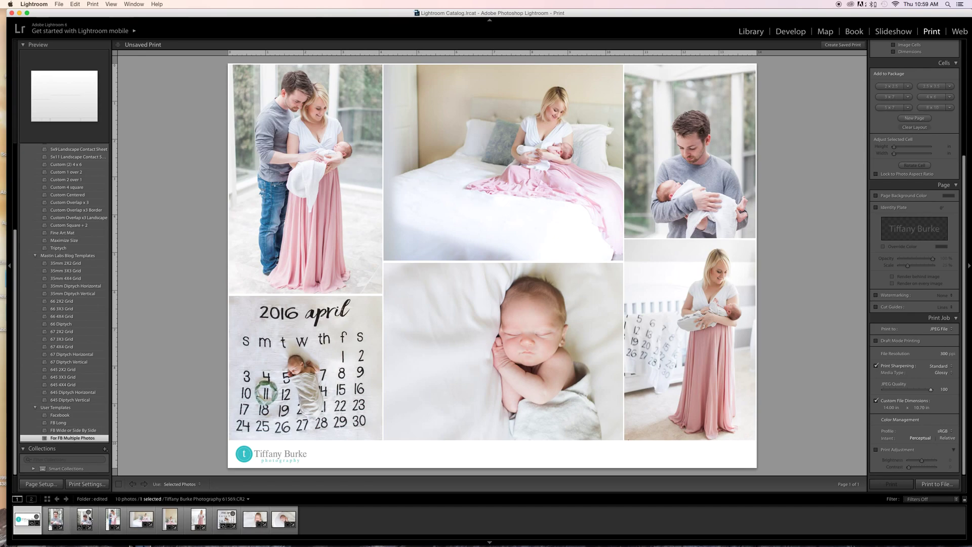
Try the calendar photo in the mother-on-bed cell, the curled-up baby in the couple cell and the mother-beside-crib photo in the calendar cell
left_click_drag(227, 518, 430, 197)
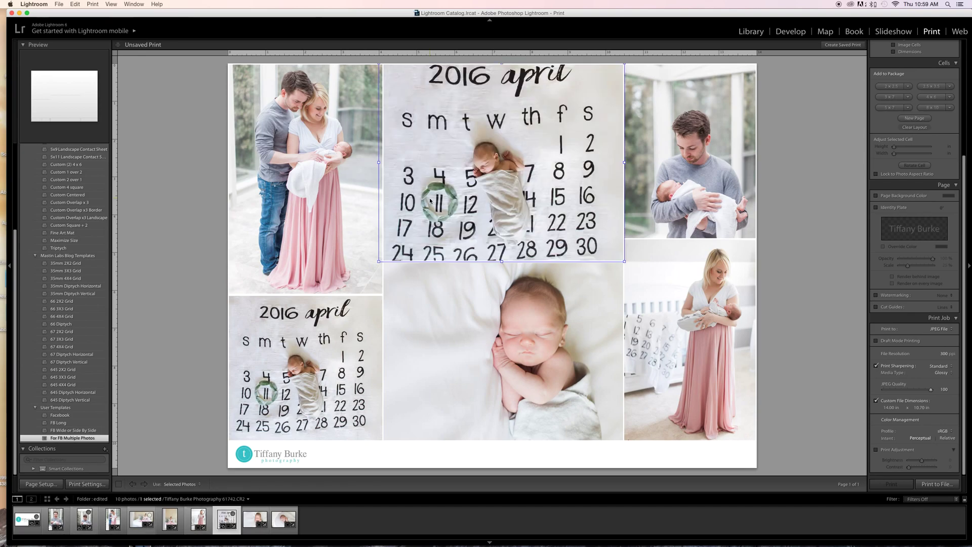
left_click_drag(284, 517, 319, 221)
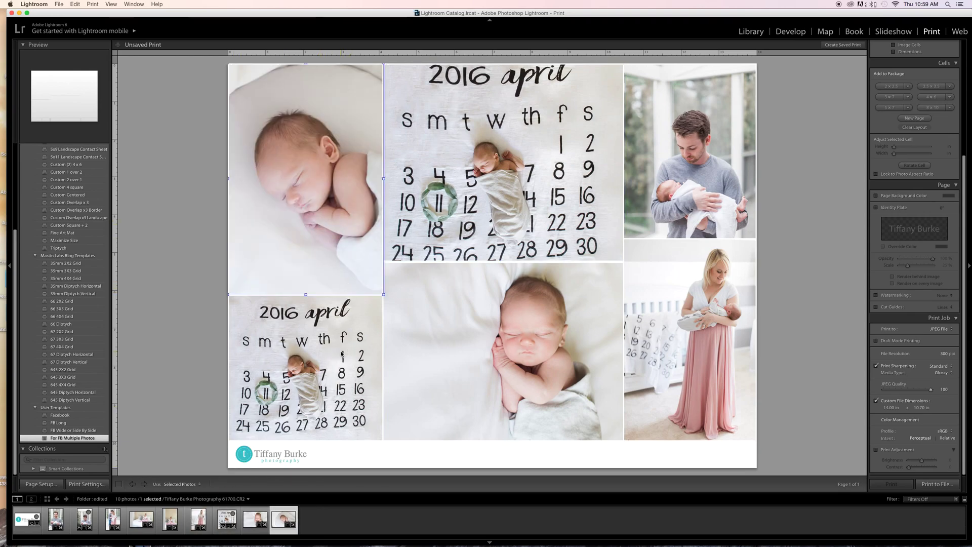
left_click_drag(341, 355, 342, 355)
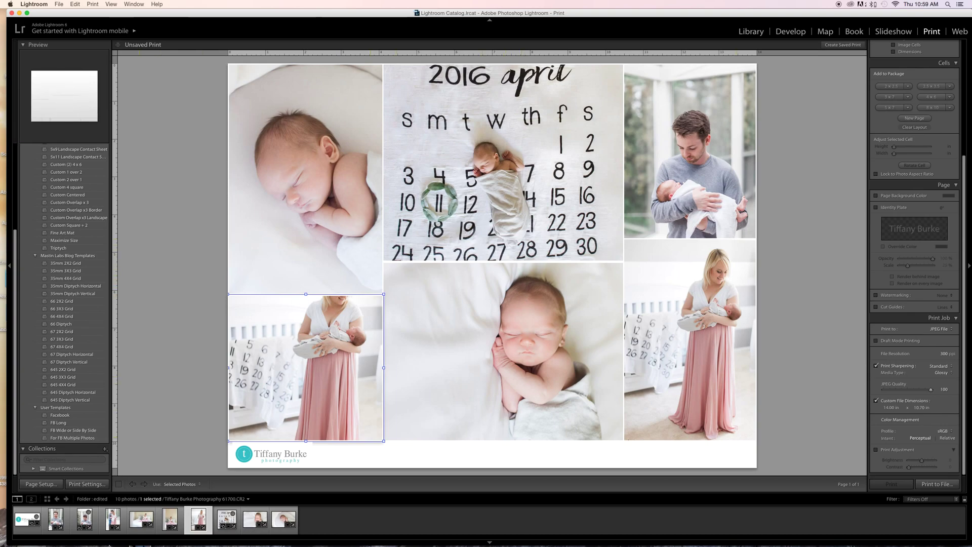
Put the mother-on-bed, calendar and couple photos back into their original cells
left_click_drag(138, 519, 467, 219)
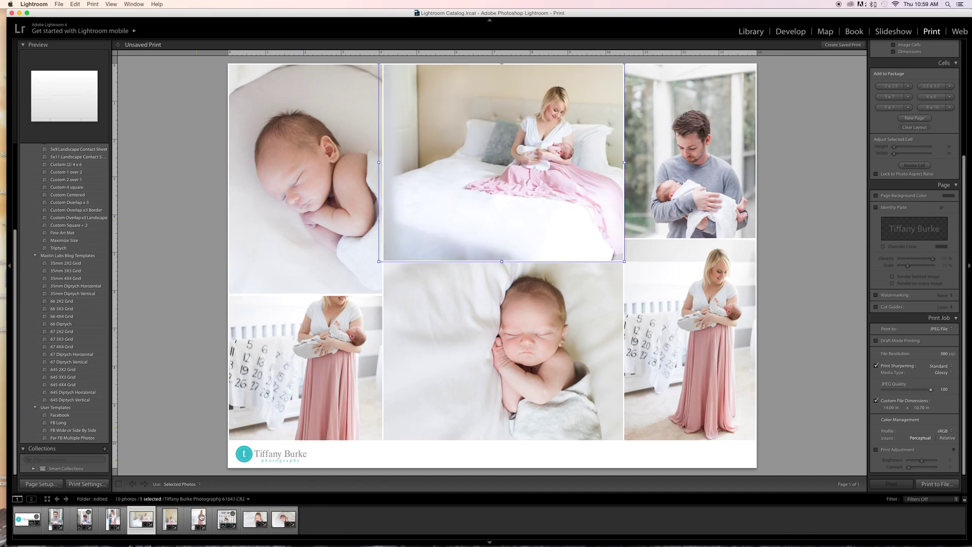
left_click(269, 420)
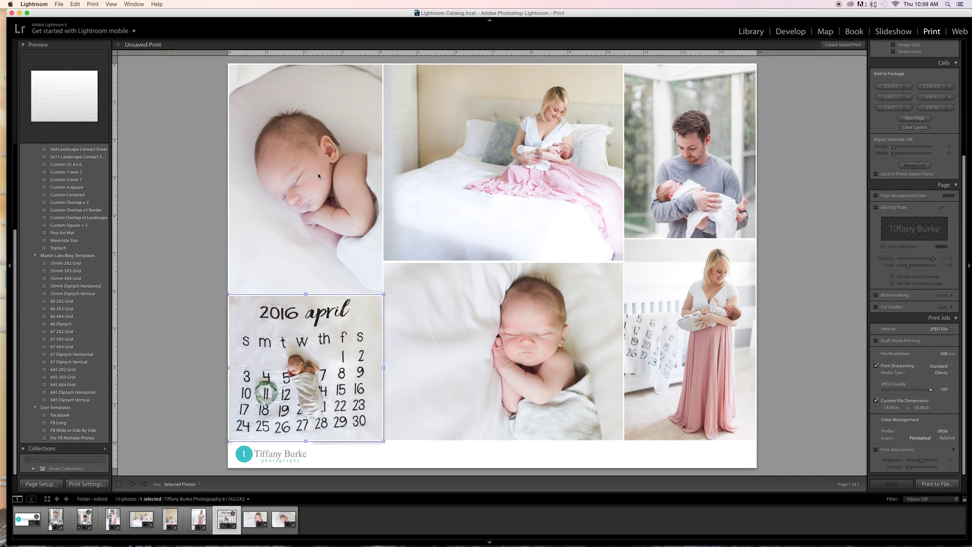
left_click_drag(112, 519, 305, 177)
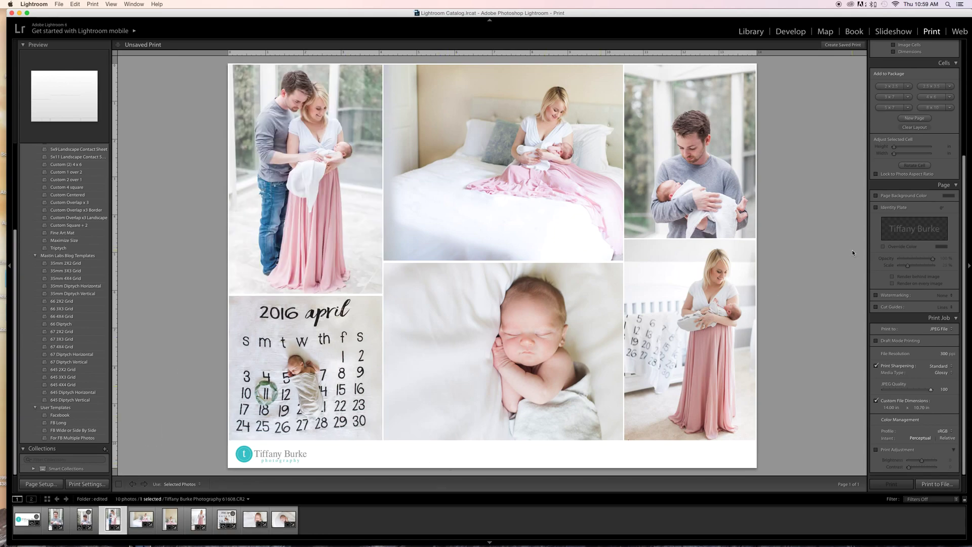
Extend the sleeping-baby cell slightly upward over the lower edge of the mother-on-bed photo
left_click(455, 277)
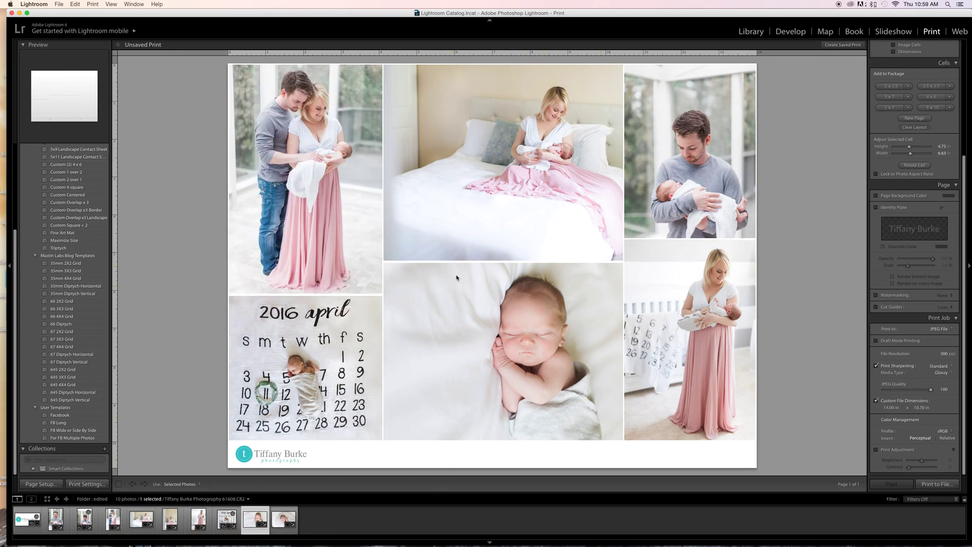
left_click_drag(498, 261, 499, 259)
left_click(807, 268)
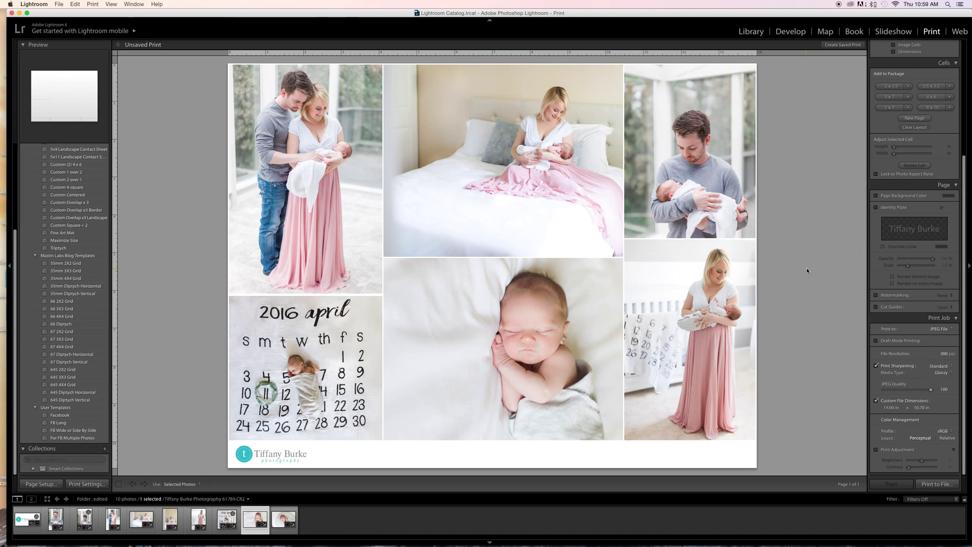
Open the save dialog for printing the collage to a JPEG file and dismiss it without saving
left_click(938, 485)
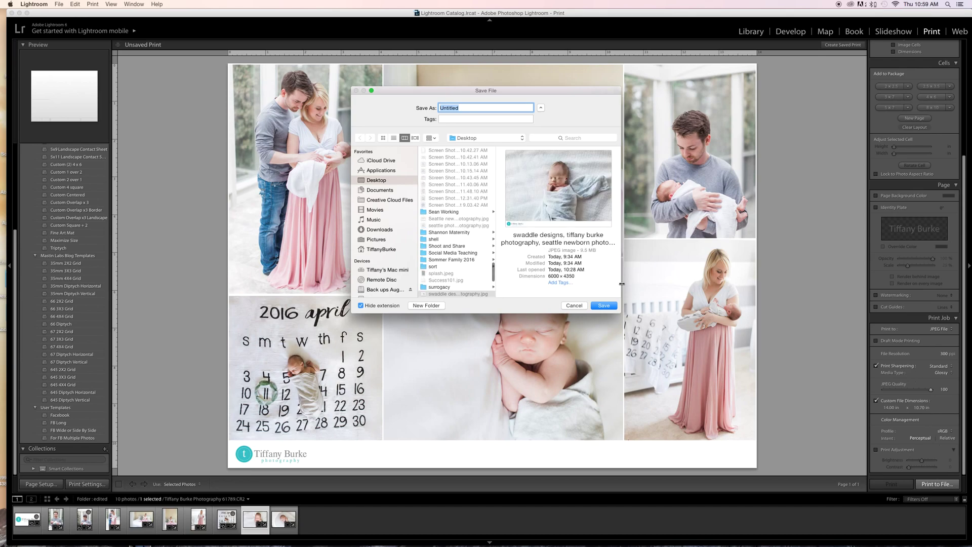
left_click(570, 306)
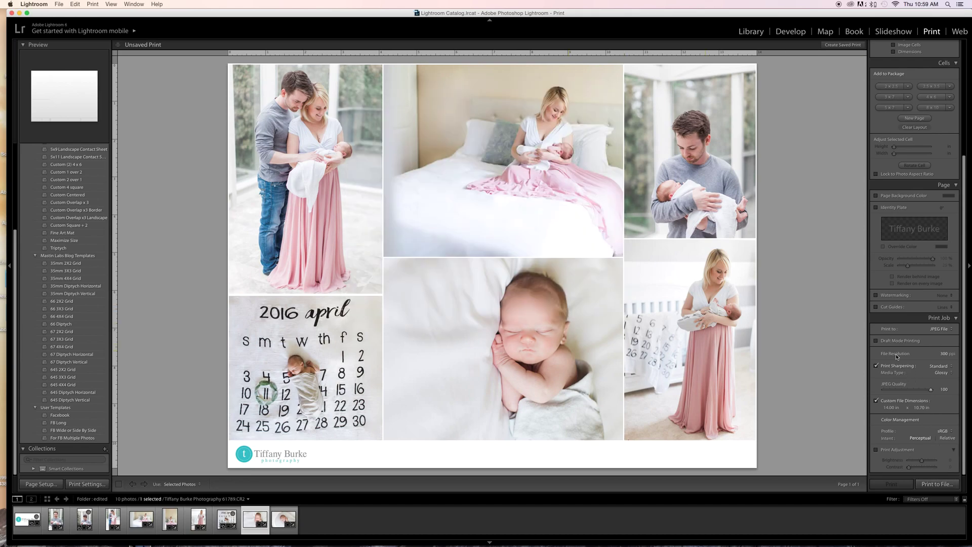
Review the print sharpening levels and the media type choices for the JPEG print job, keeping Standard and Glossy
scroll(896, 356, "down", 1)
scroll(877, 366, "up", 1)
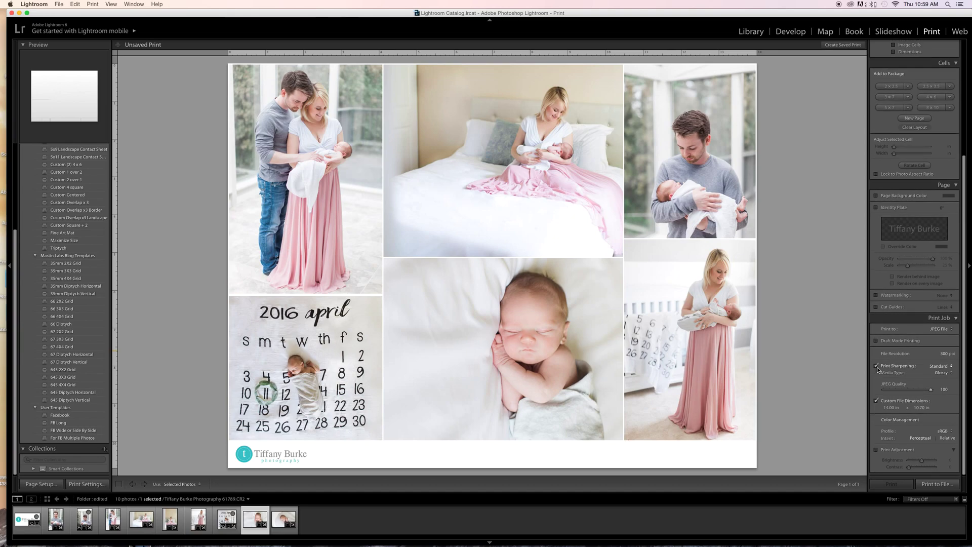
left_click(949, 366)
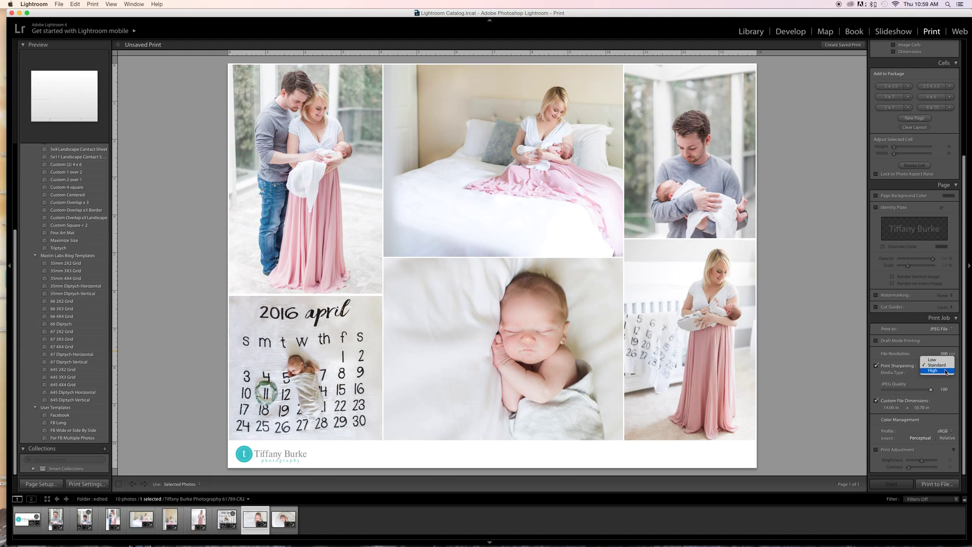
left_click(854, 370)
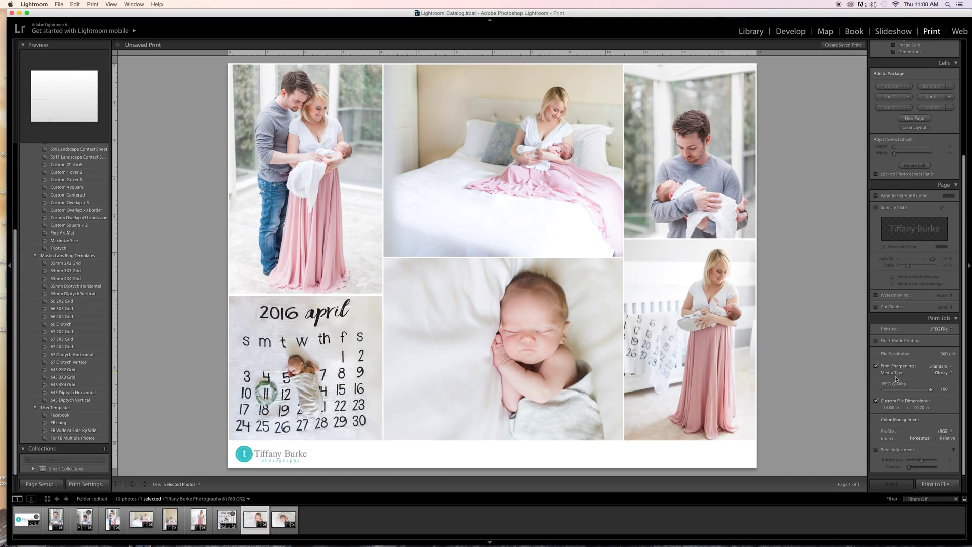
left_click(951, 374)
left_click(950, 374)
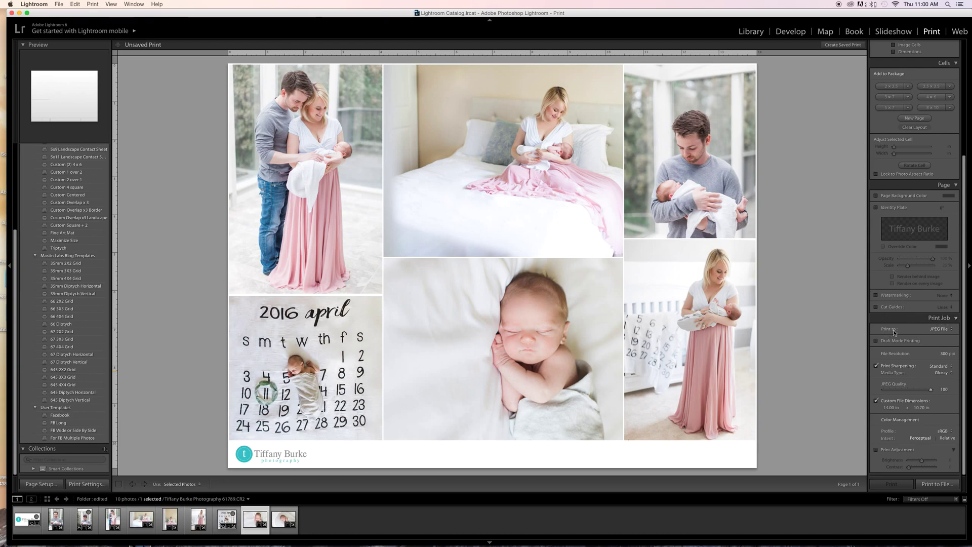
Review the output destination, file resolution and colour profile choices for the print job, keeping JPEG File and sRGB
left_click(936, 328)
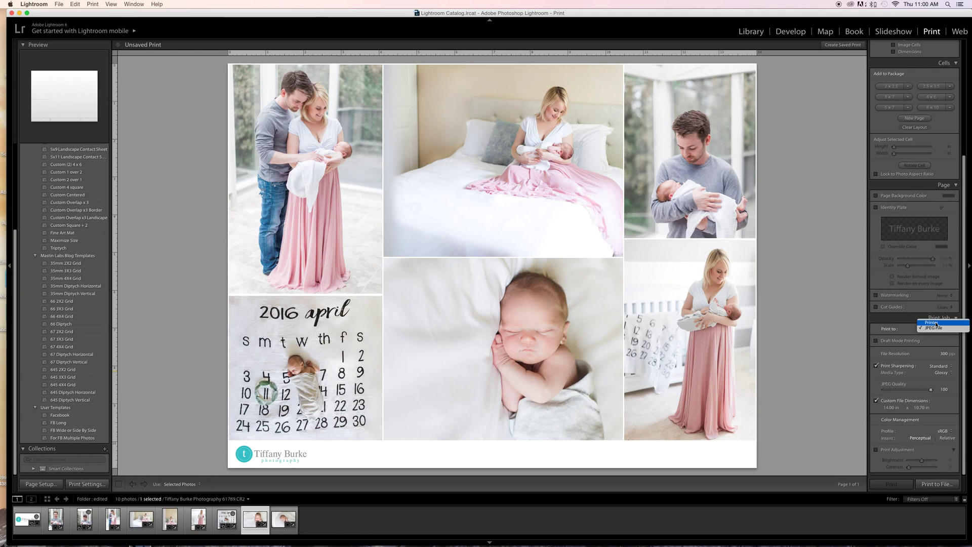
left_click(938, 329)
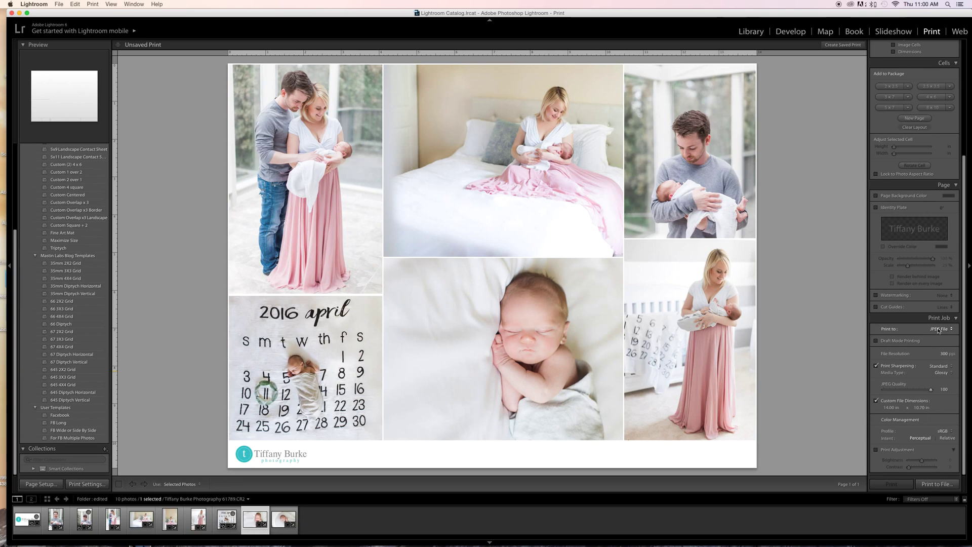
left_click(944, 354)
key("Return")
left_click(954, 432)
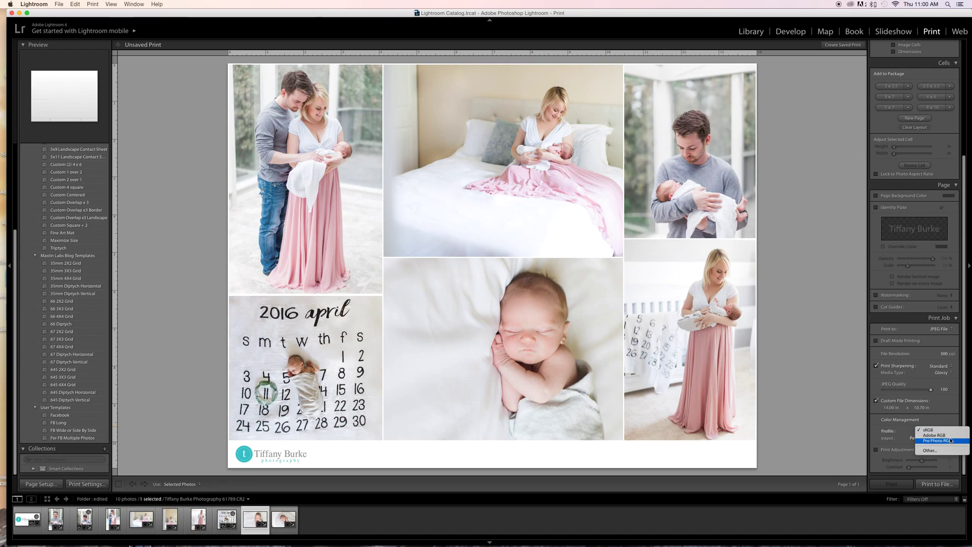
left_click(949, 450)
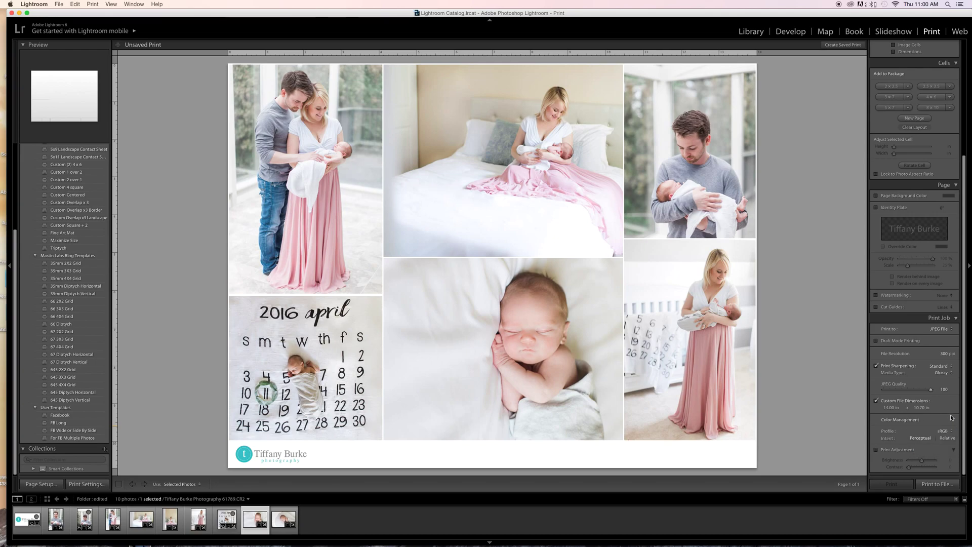
Print the collage to a JPEG on the Desktop, named "Seattle Photgrapher, newborn photography," followed by the studio name
left_click(937, 483)
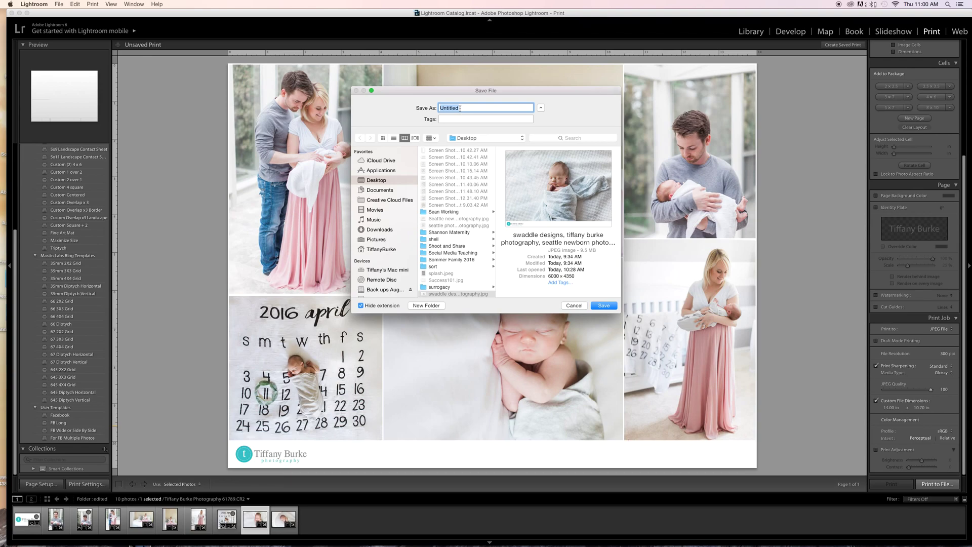
type("Tiffany Is")
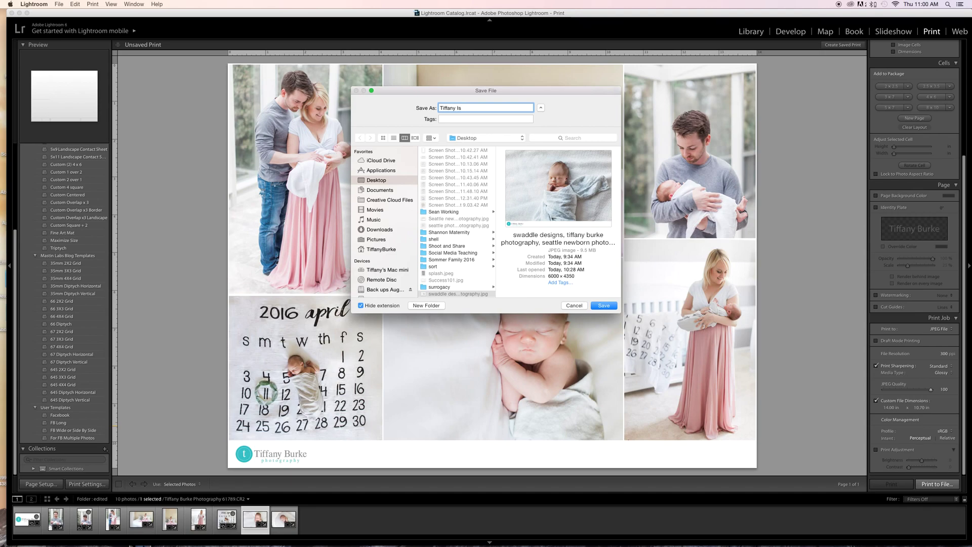
type(" Silly")
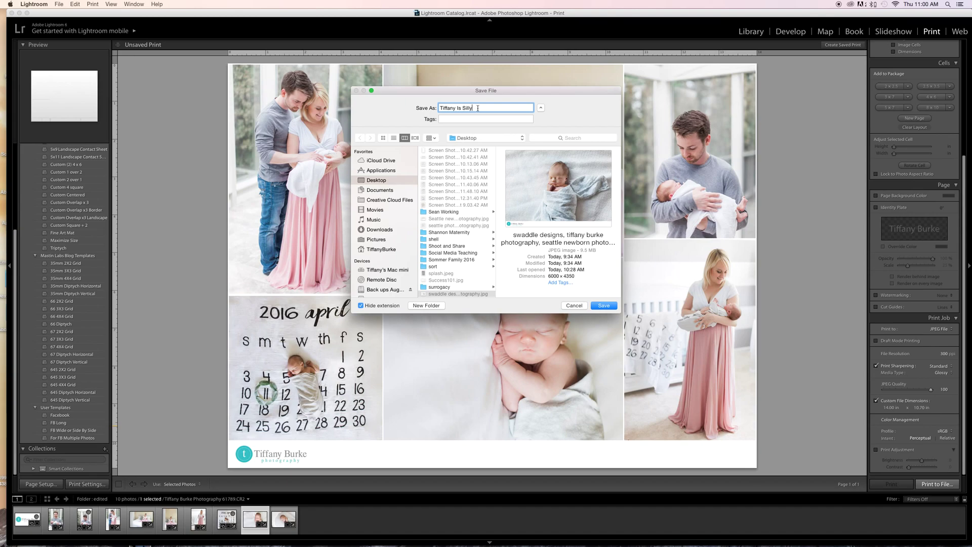
left_click_drag(477, 108, 424, 105)
type("Seat")
type("tle Photgrapher, new")
type("born")
type(" photography, T")
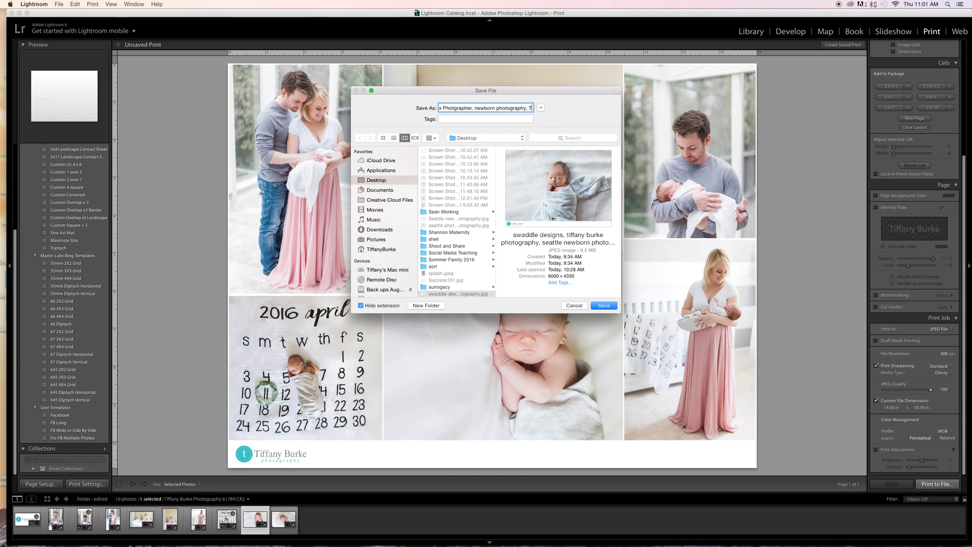
type("iffany Burke Photography")
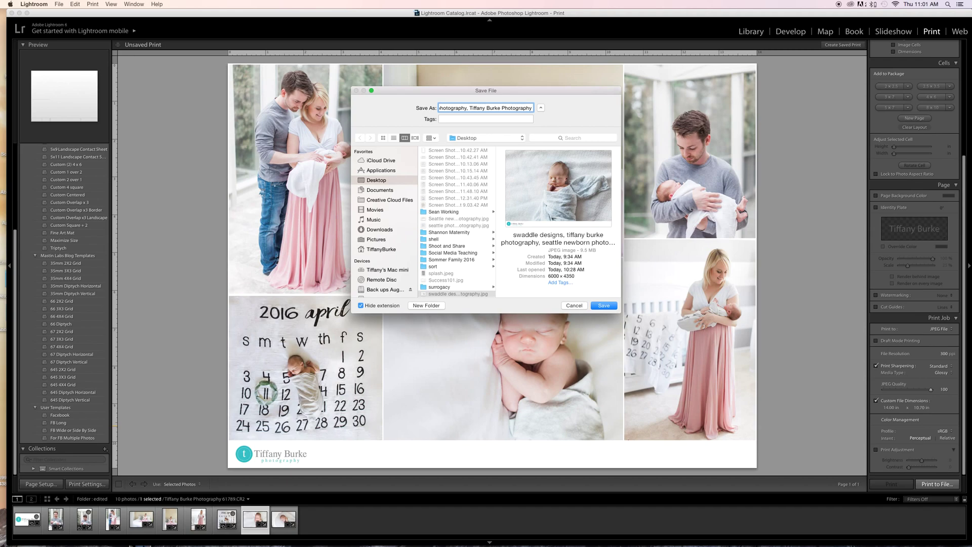
left_click(447, 120)
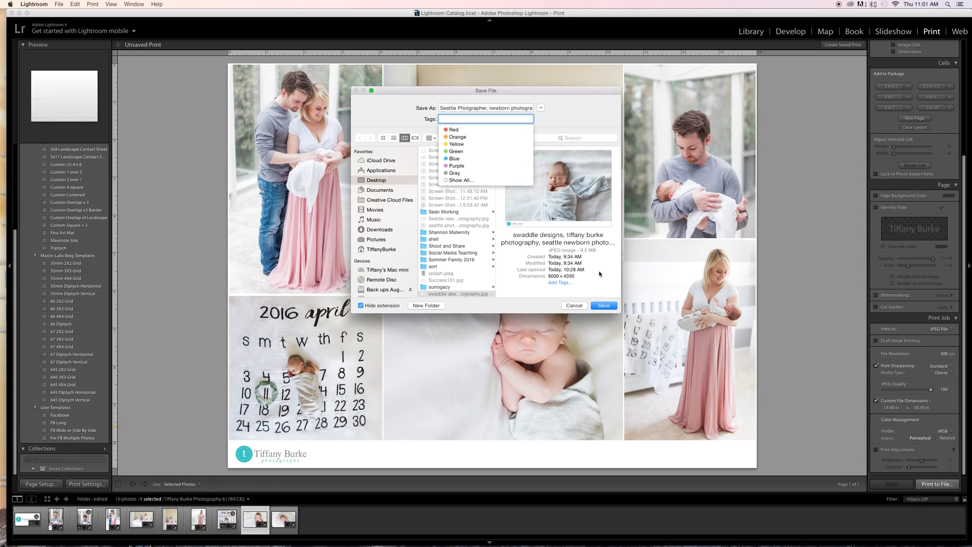
left_click(604, 306)
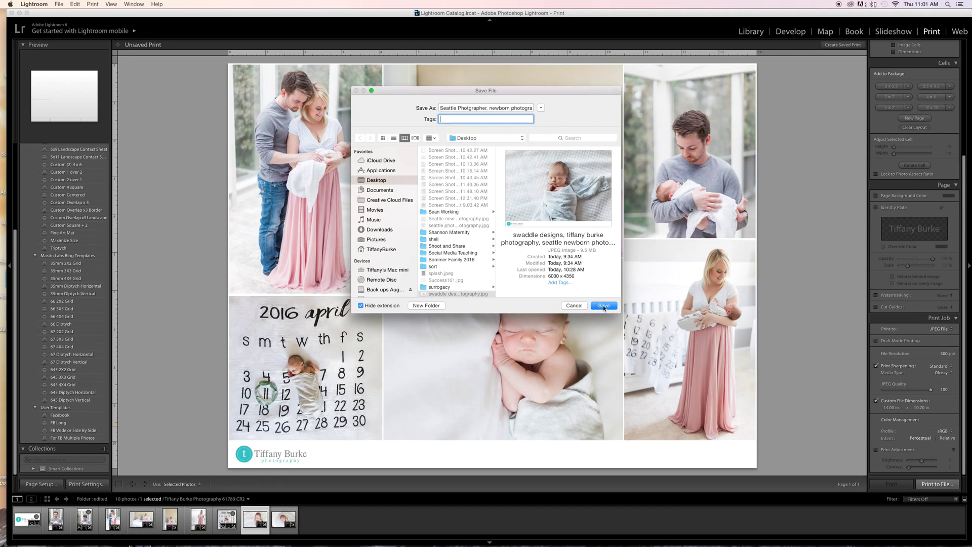
left_click(604, 306)
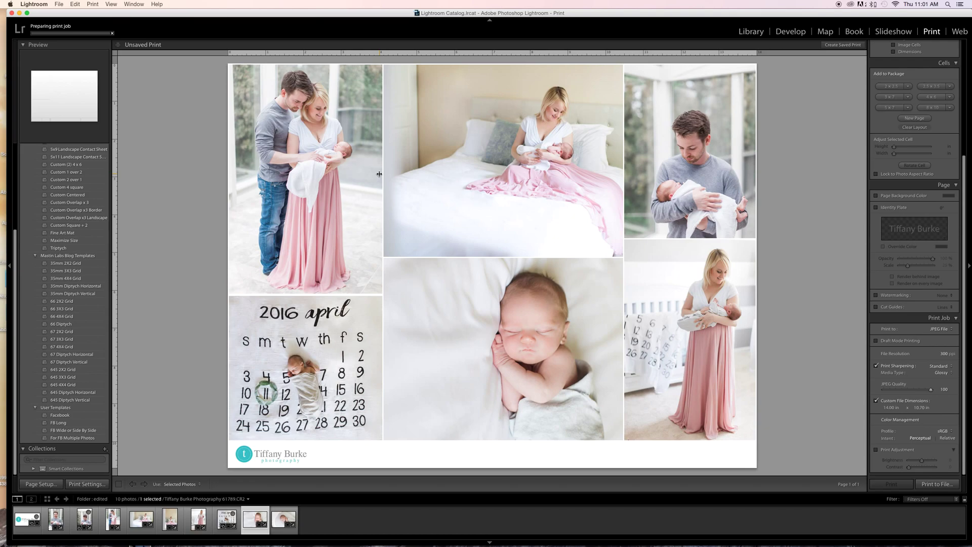
Apply the FB Long user template and fill its large cell with the mother-beside-crib photo
left_click(56, 415)
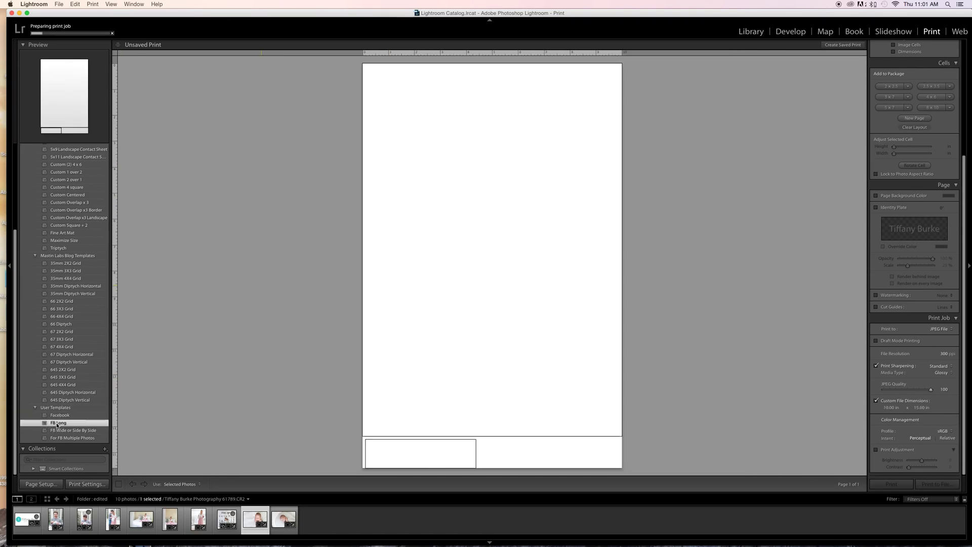
left_click(57, 423)
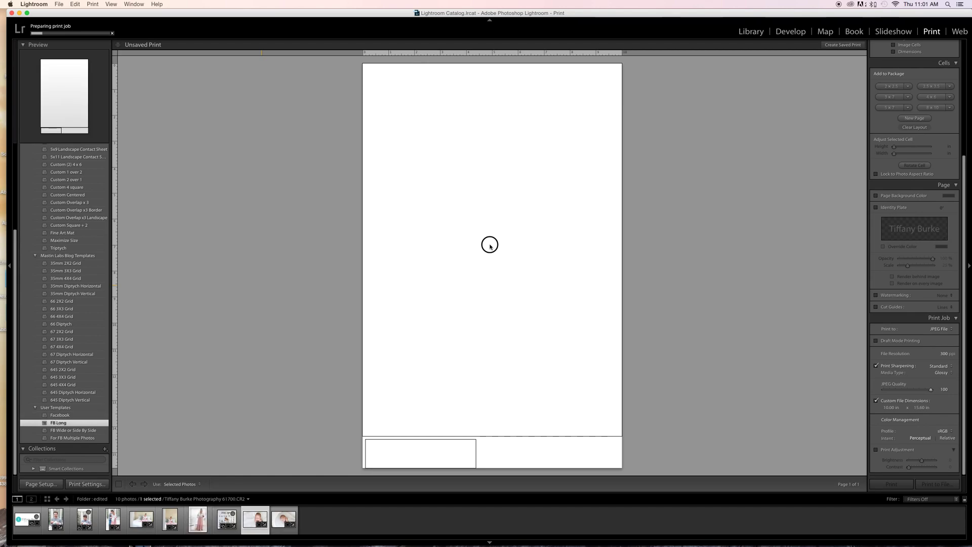
left_click_drag(490, 247, 490, 248)
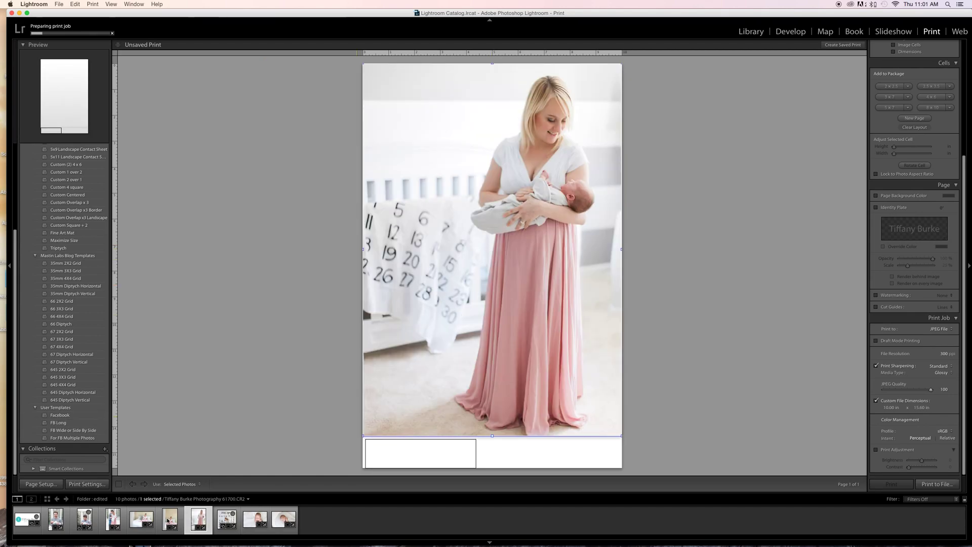
Place the studio logo in the small cell below the photo and scale that cell down
left_click_drag(424, 480, 429, 452)
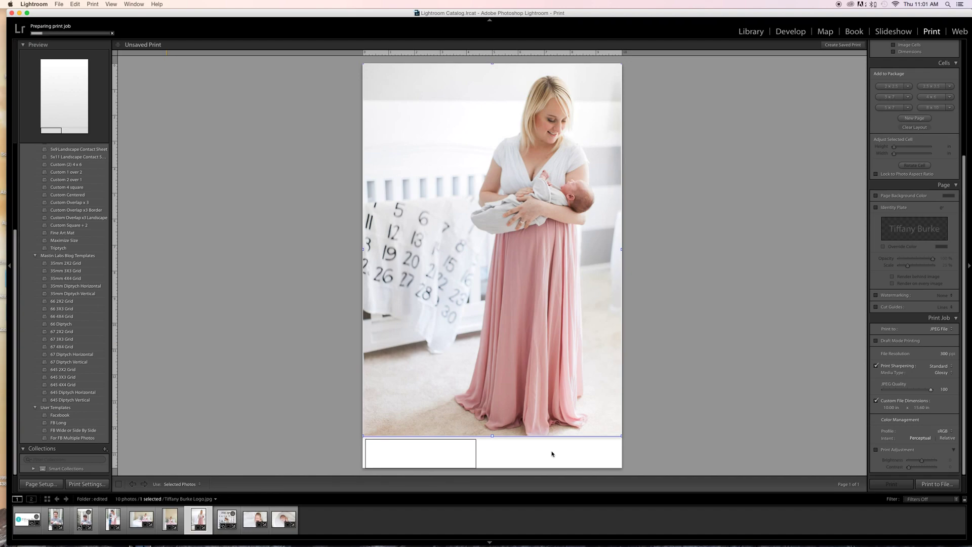
left_click(456, 453)
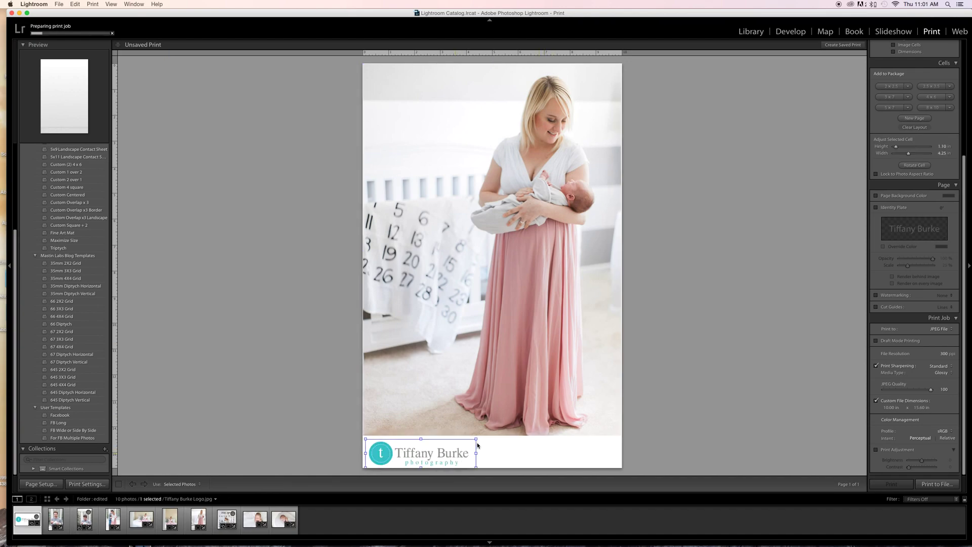
left_click_drag(479, 438, 463, 442)
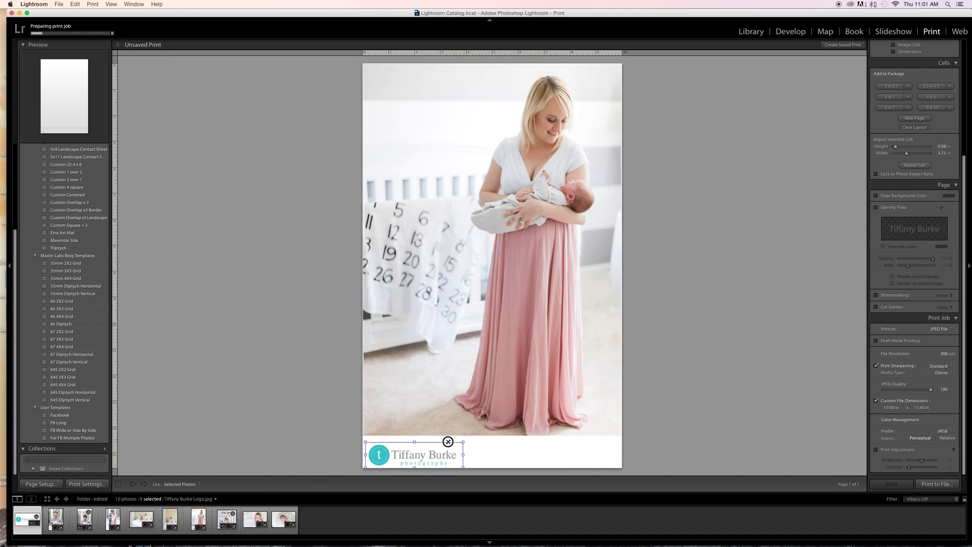
Extend the mother-beside-crib photo cell slightly downward toward the logo
left_click(478, 418)
left_click_drag(491, 437, 494, 390)
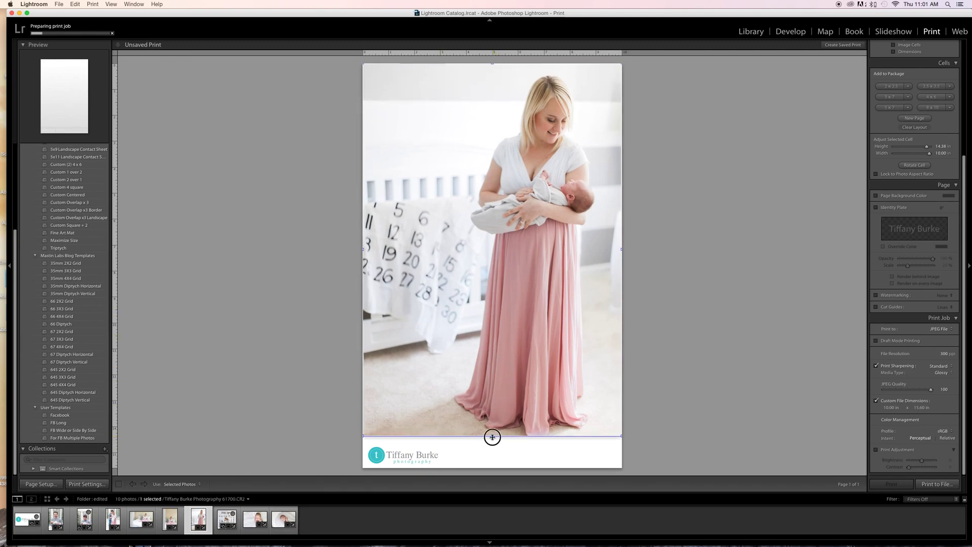
left_click_drag(492, 435, 492, 443)
left_click(704, 412)
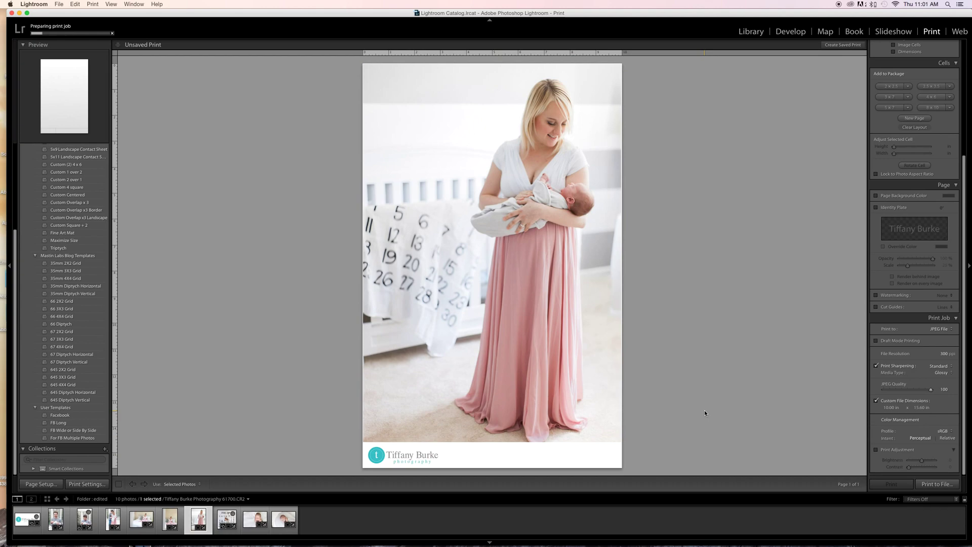